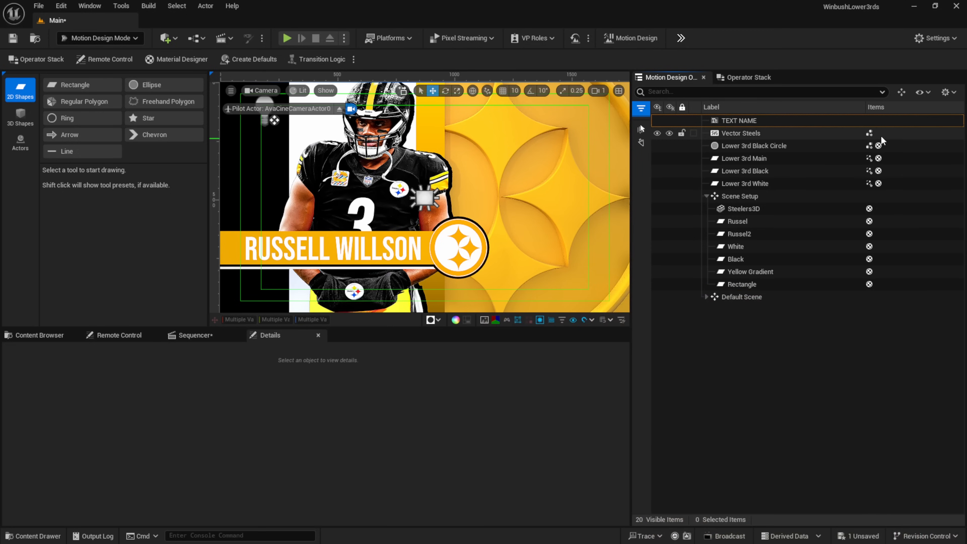
Change the lower third's name text to "RUSSELL WILSON PITTSBURGH"
left_click(415, 260)
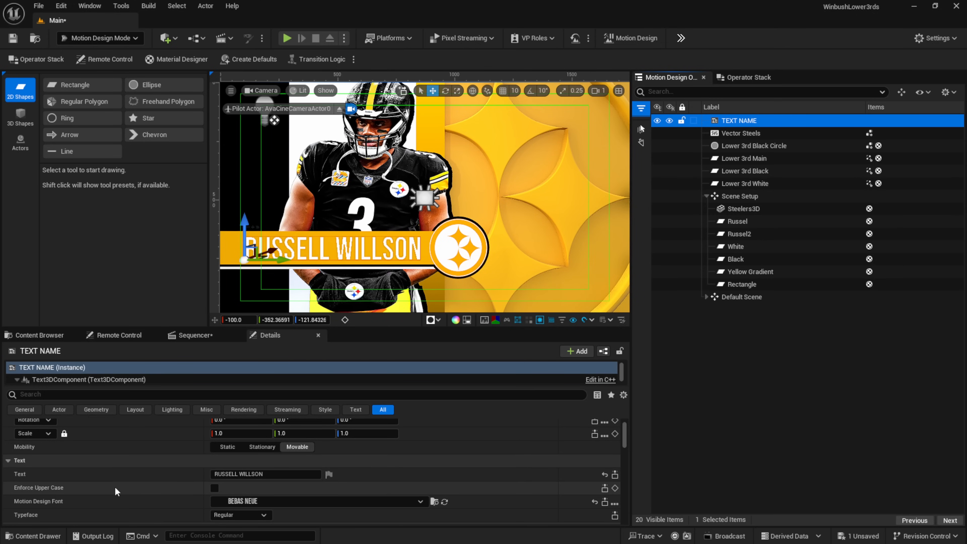
left_click(267, 474)
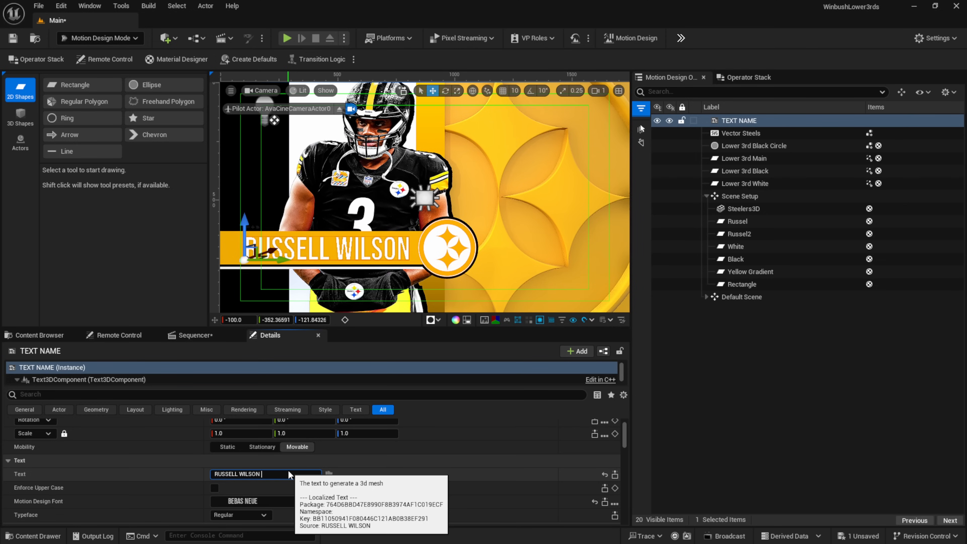
type("SBUGH")
key("Return")
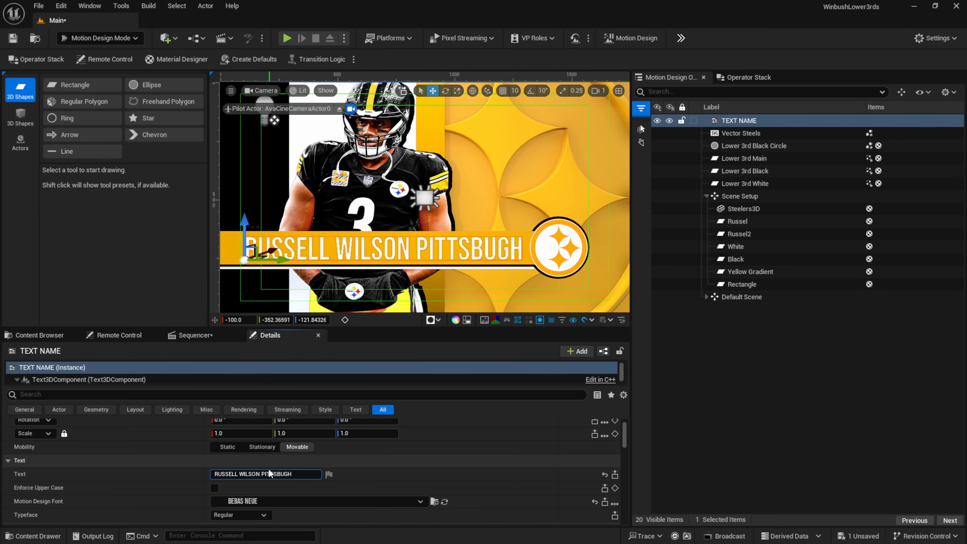
key("Left")
key("Left")
type("R")
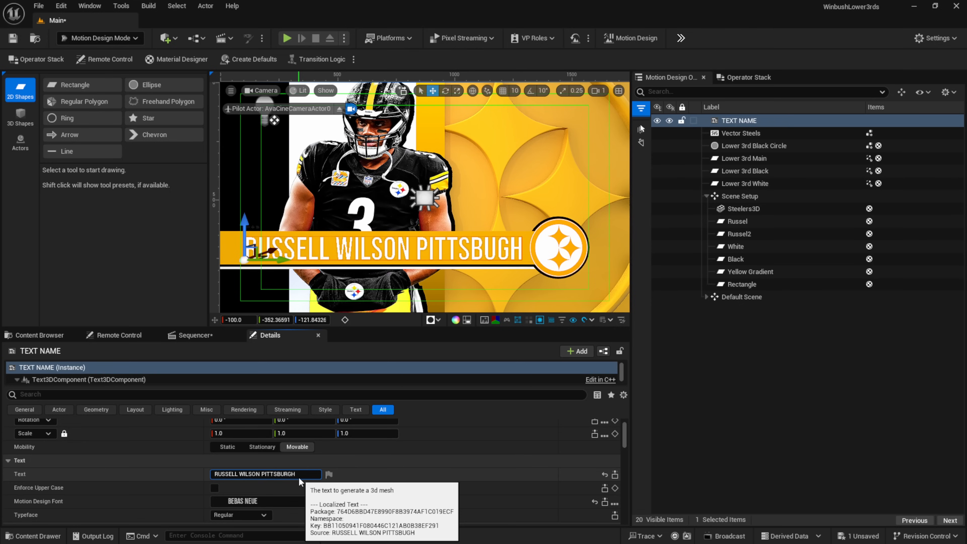
key("Return")
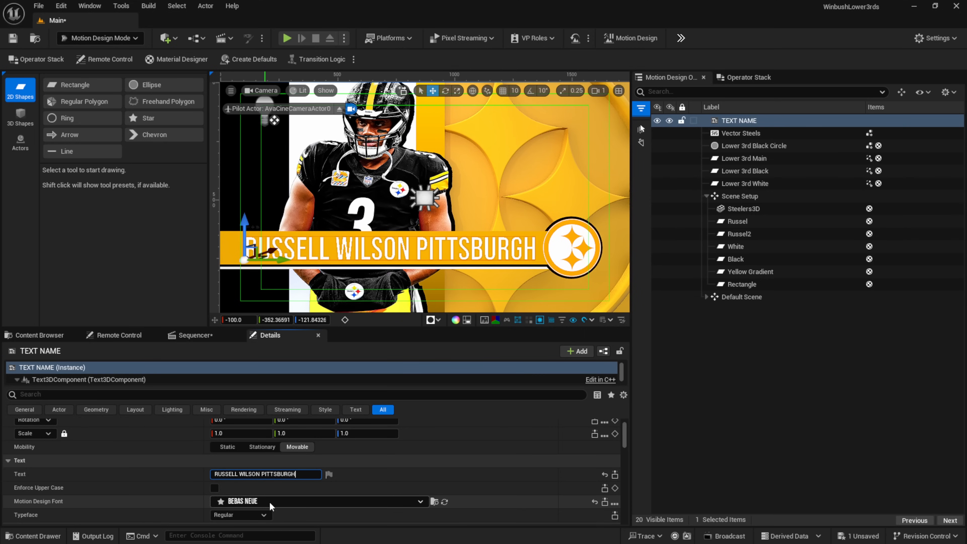
Try the Impact, Abril Fatface and Carter One fonts on the name text, finishing with Bebas Neue
left_click(282, 501)
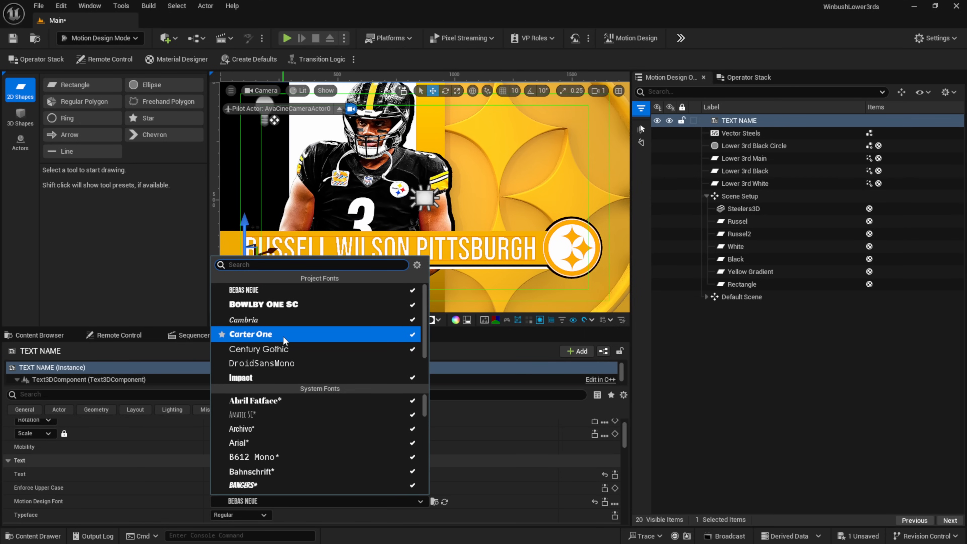
left_click(253, 376)
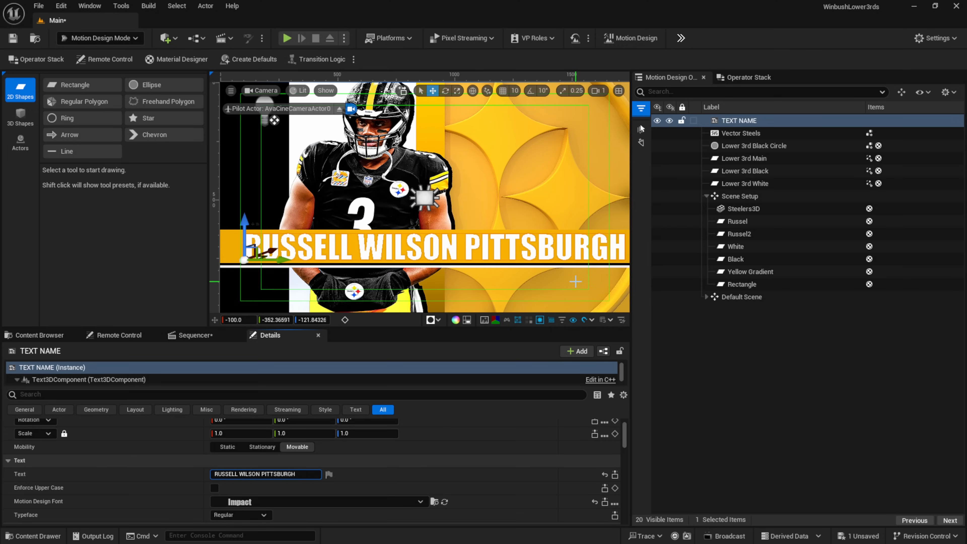
left_click(311, 500)
key("Escape")
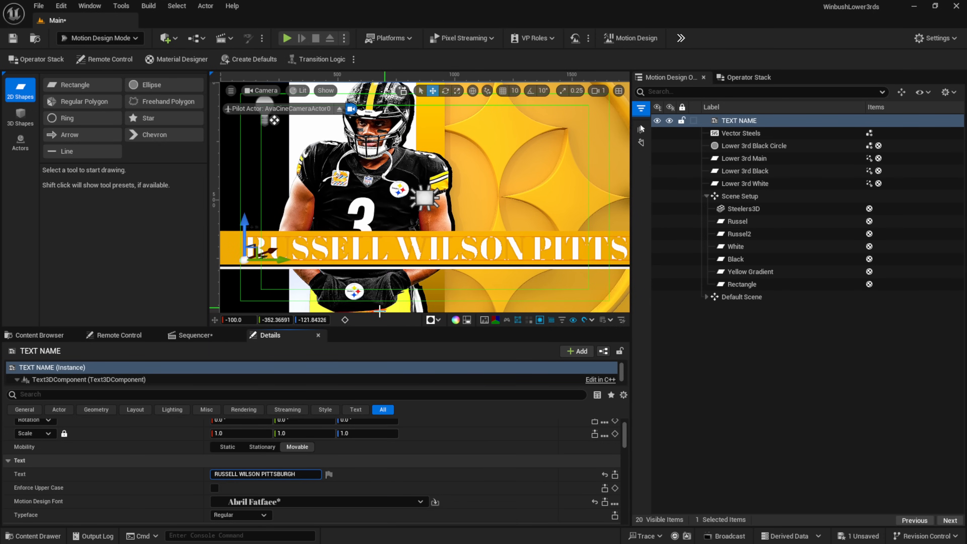
left_click(321, 502)
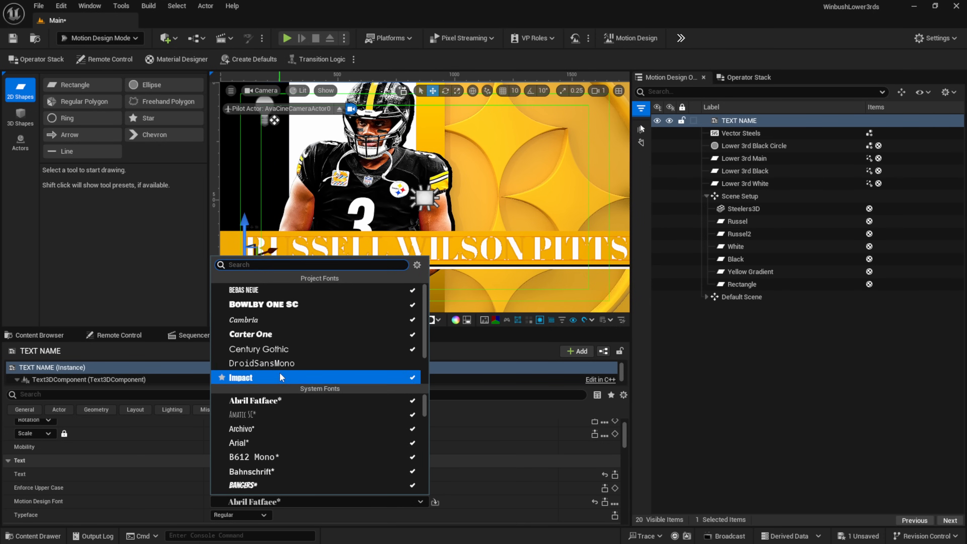
left_click(275, 333)
left_click(316, 501)
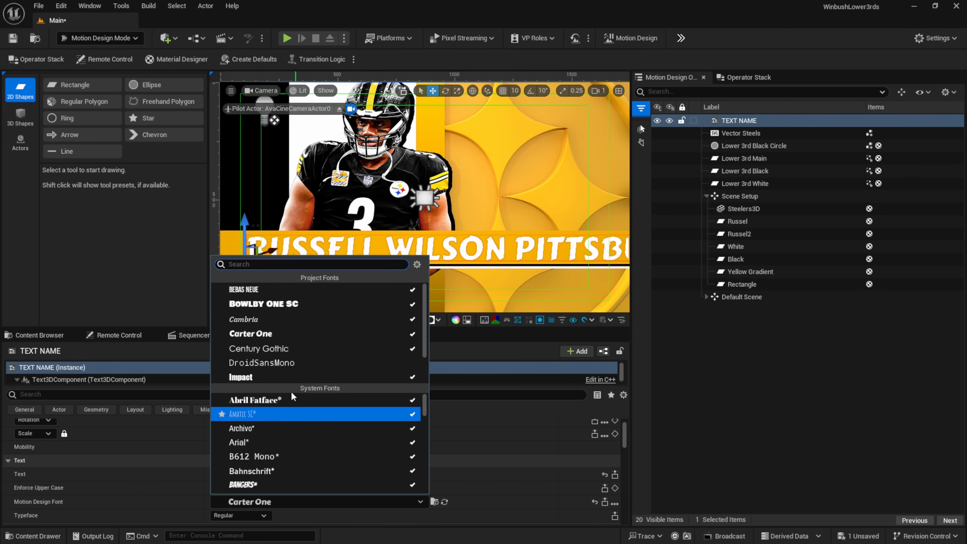
left_click(268, 290)
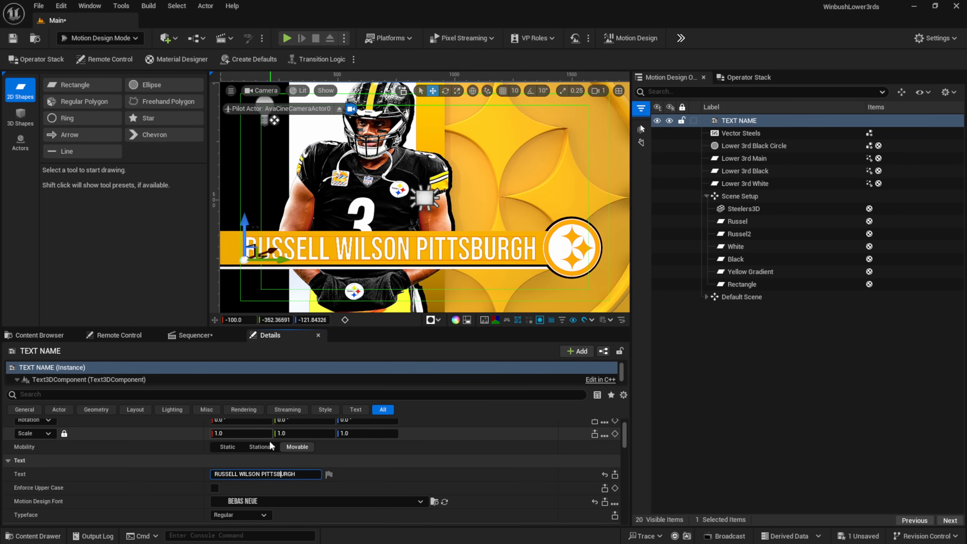
Replace PITTSBURGH with "#3" in the name text and shift the text horizontally to a Y location of about -313
double_click(278, 473)
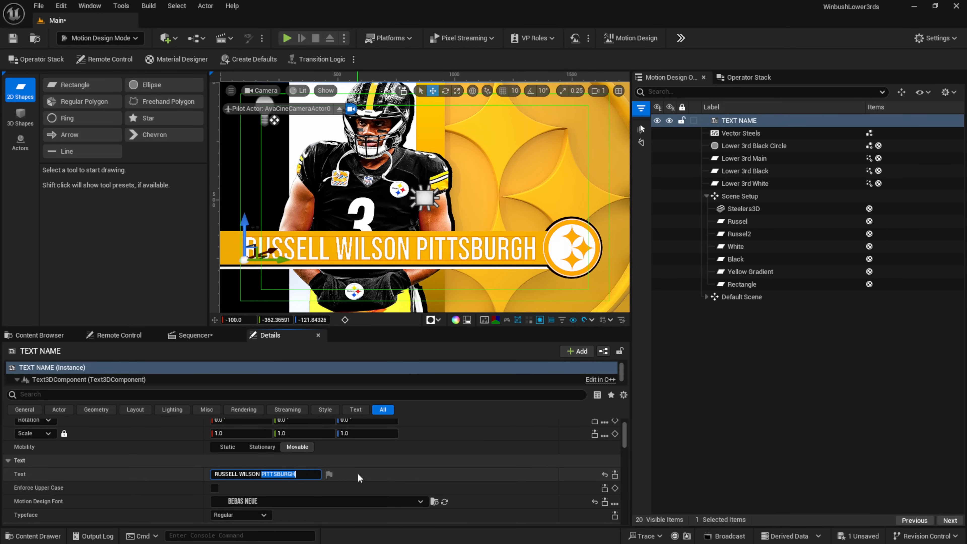
type("#3")
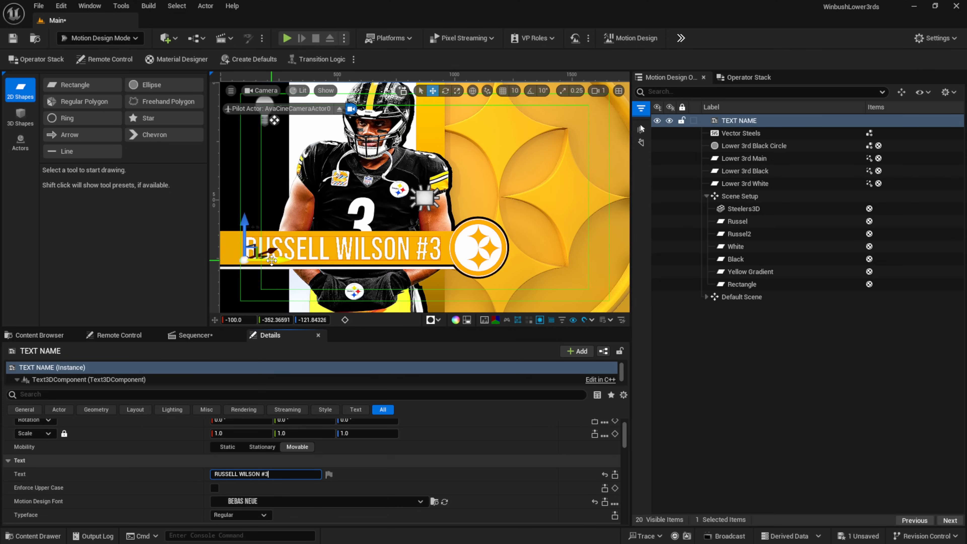
left_click_drag(271, 260, 293, 264)
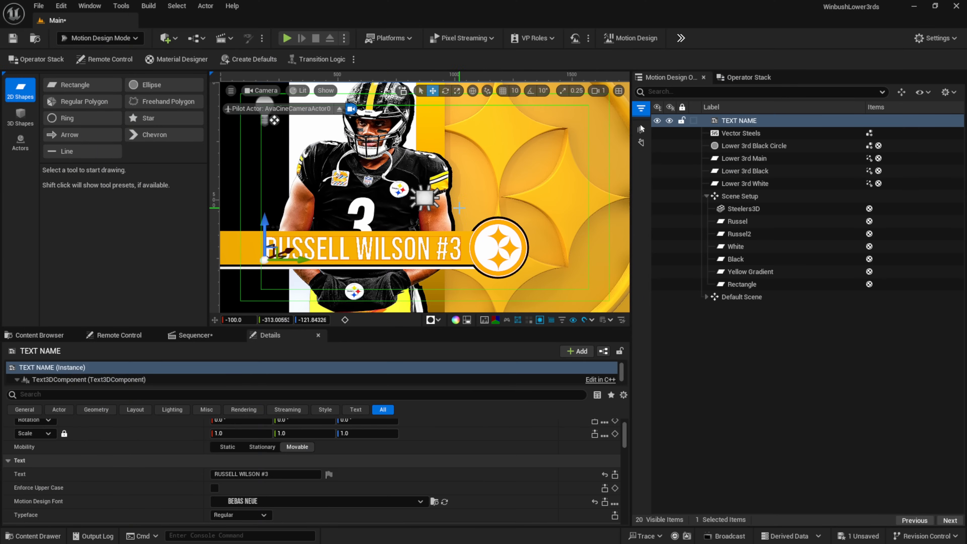
Delete all lower third elements, from TEXT NAME through Lower 3rd White, leaving the Scene Setup group
left_click(735, 132)
left_click(738, 121)
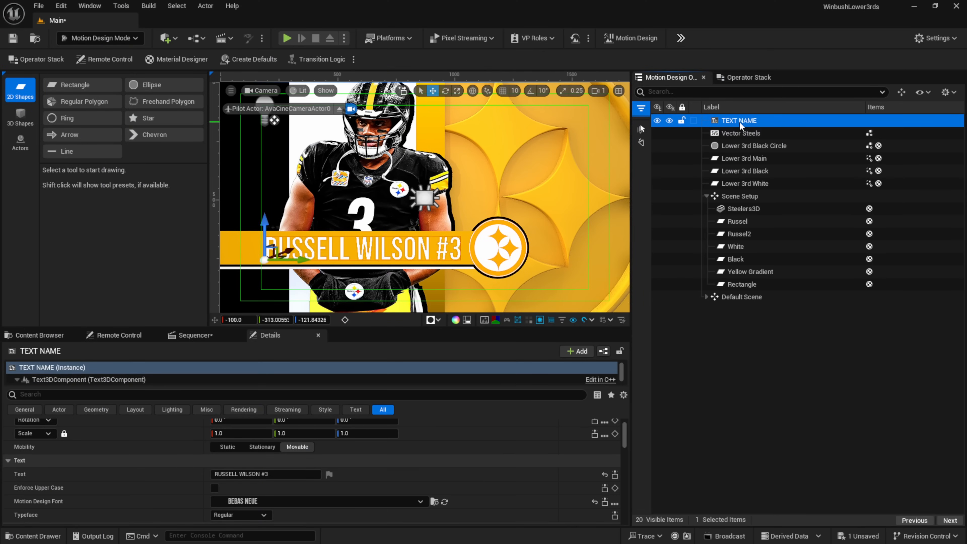
left_click(750, 183, "shift")
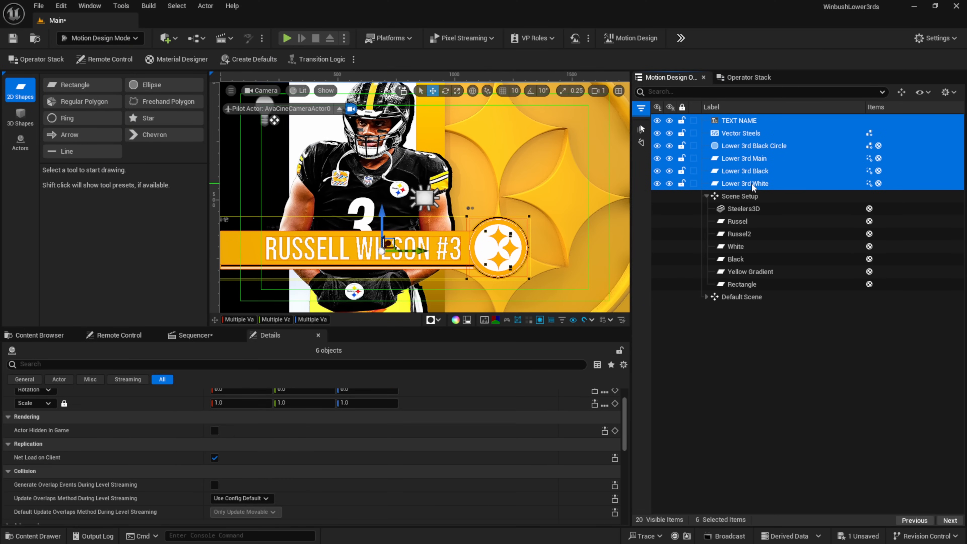
key("Delete")
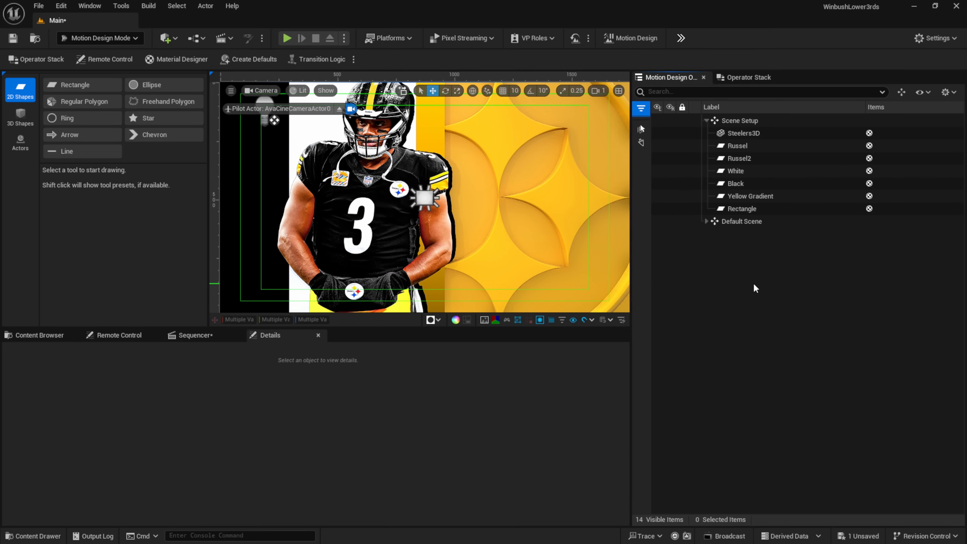
Create a default 2D rectangle and bring it in front of the scene at an X location of about -65
double_click(75, 85)
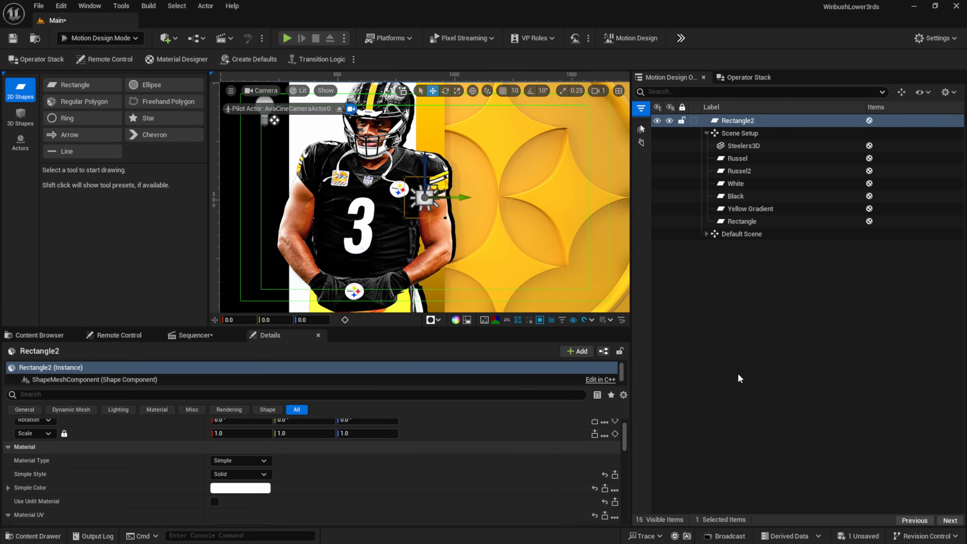
left_click(739, 133)
left_click(738, 121)
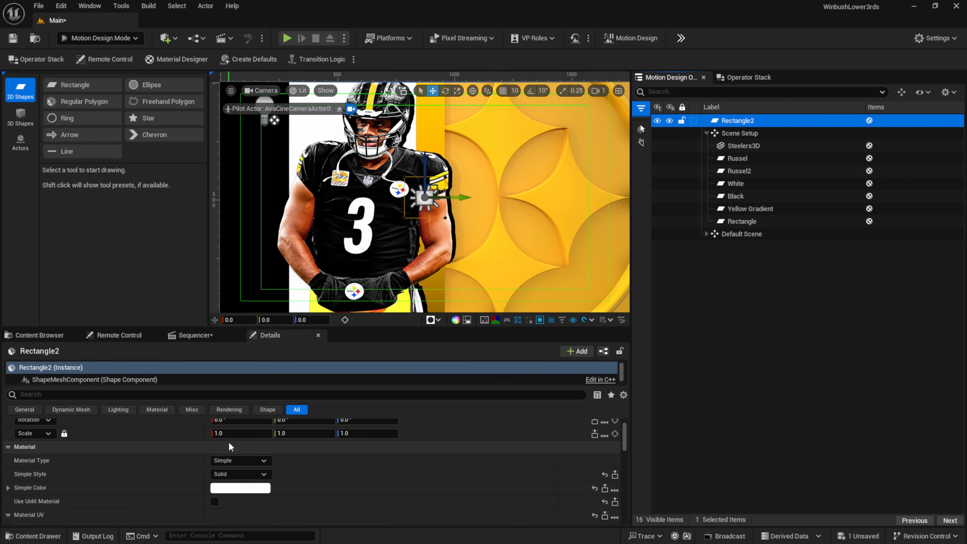
scroll(231, 446, "up", 2)
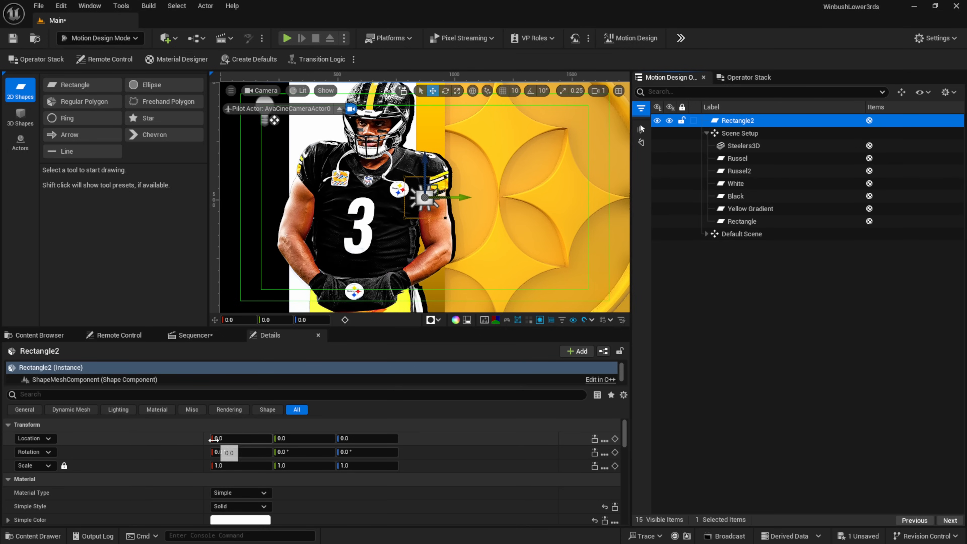
left_click_drag(215, 438, 191, 438)
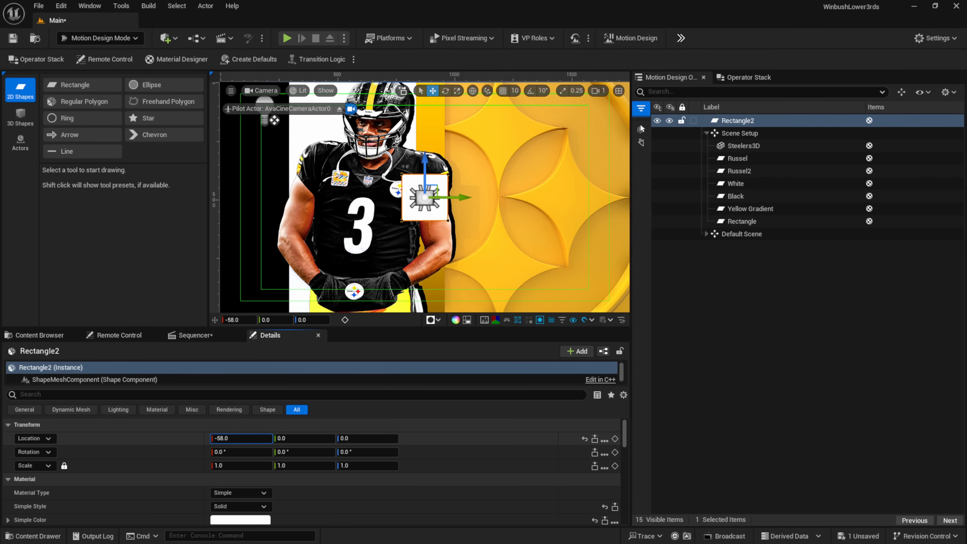
Reshape the new rectangle into a wide bar across the player's waist, extending past the frame's left edge, at Z about -111
left_click(403, 217)
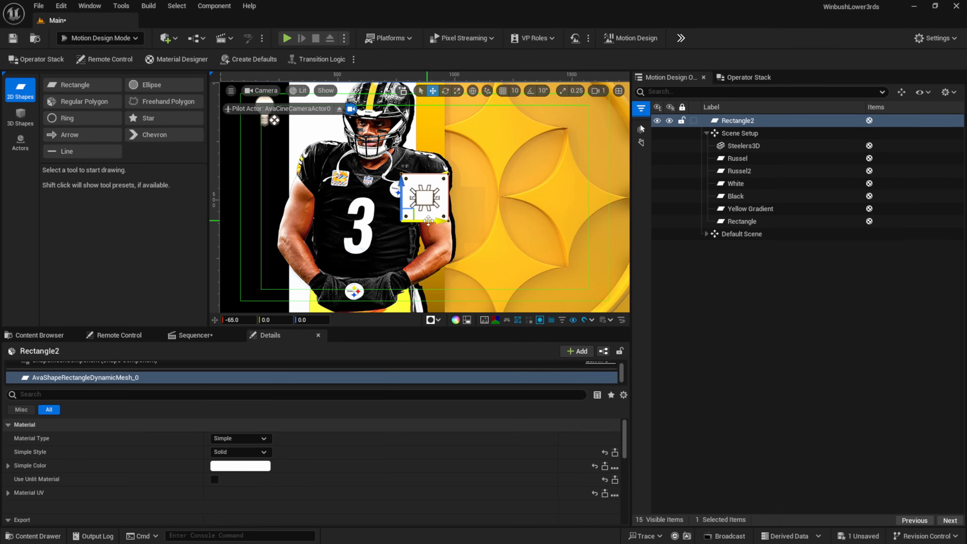
left_click_drag(428, 221, 241, 229)
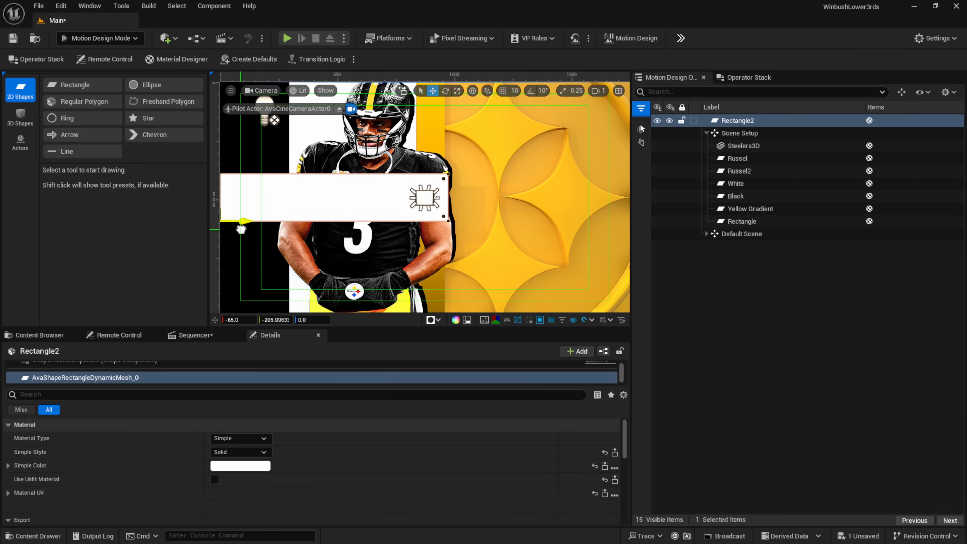
left_click(743, 132)
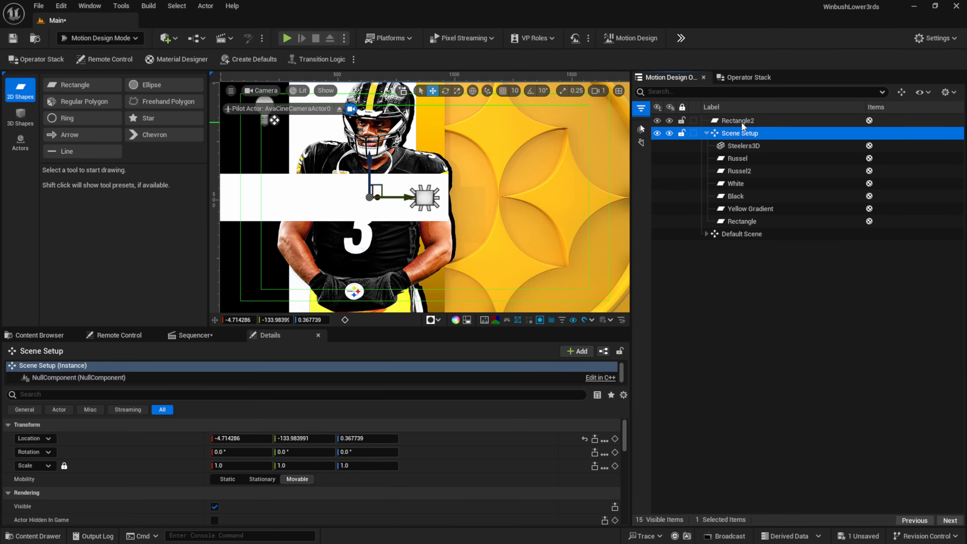
left_click(738, 121)
left_click_drag(327, 160, 324, 209)
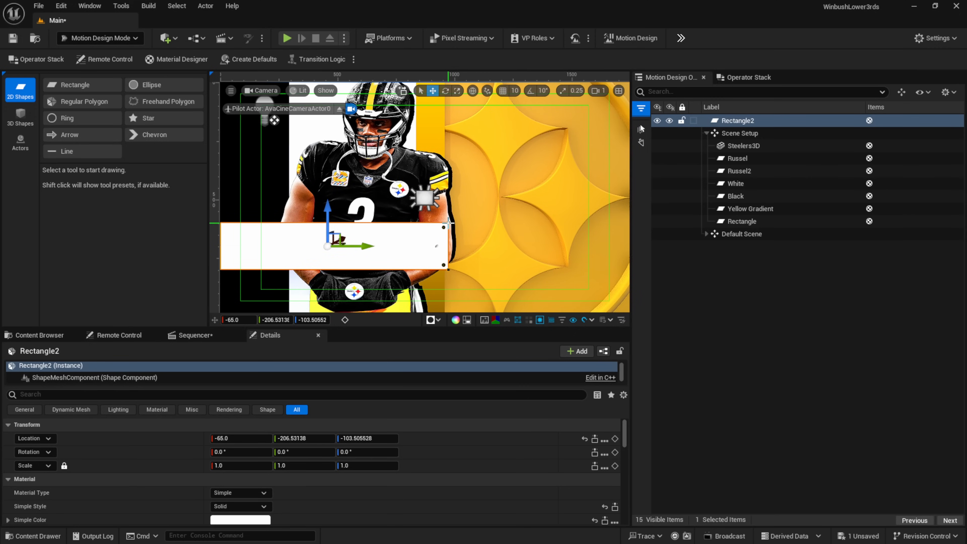
left_click(449, 223)
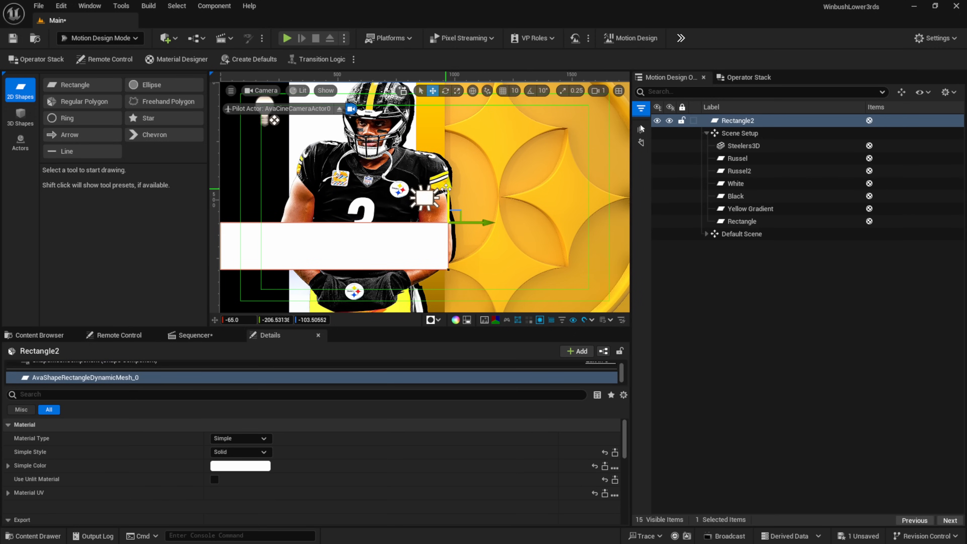
mouse_move(449, 190)
left_mouse_down()
mouse_move(449, 206)
mouse_move(449, 187)
mouse_move(449, 197)
left_mouse_up()
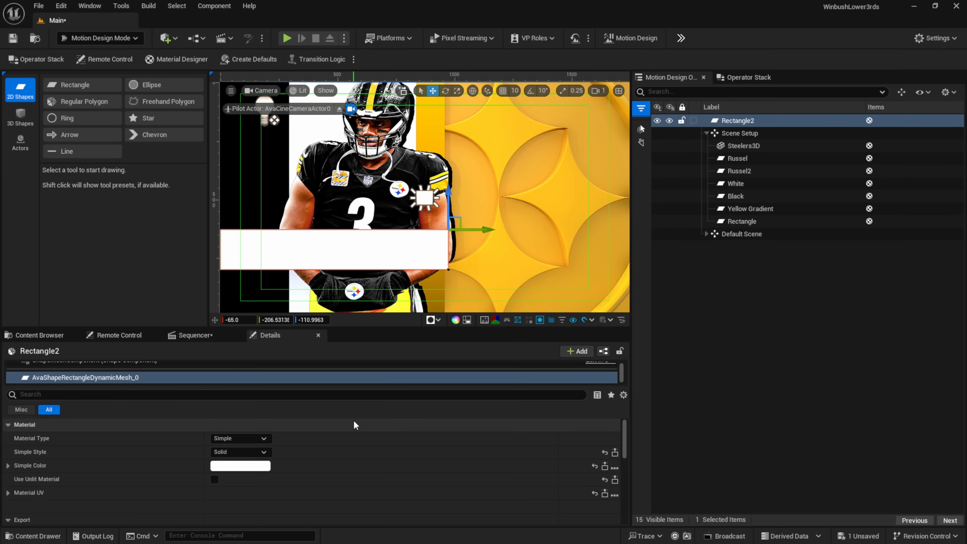
Set the rectangle's simple color to yellow-orange, hex sRGB FFAC00FF, and deselect the rectangle
left_click(243, 465)
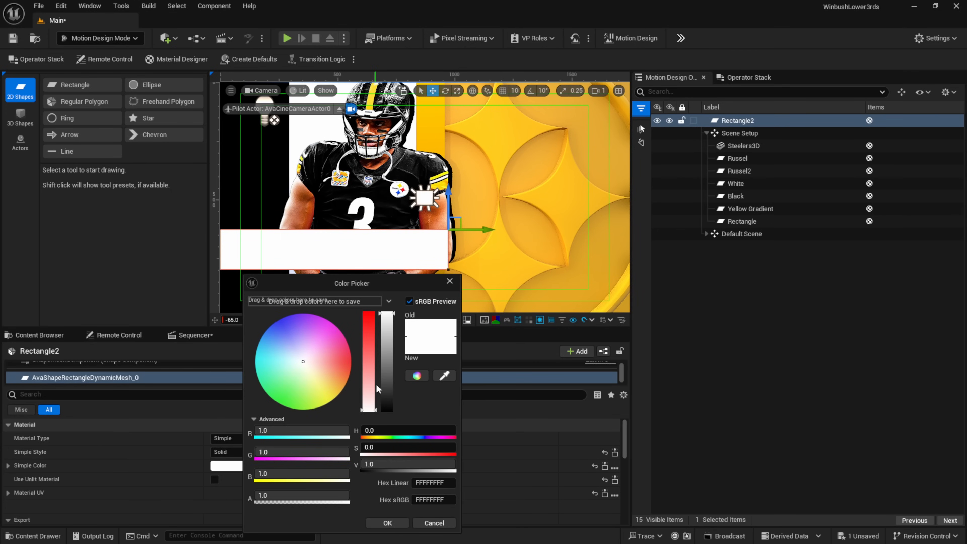
left_click_drag(332, 374, 381, 397)
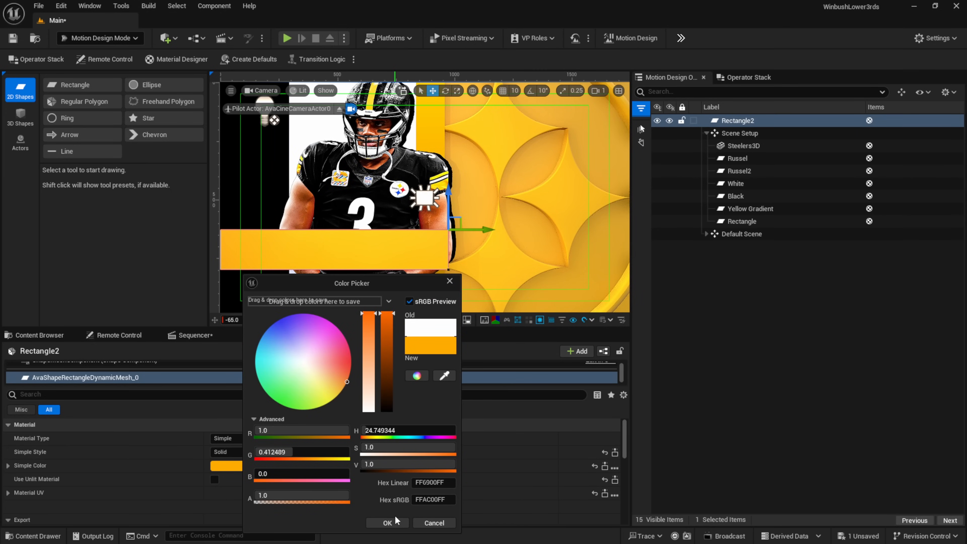
left_click(391, 525)
key("Escape")
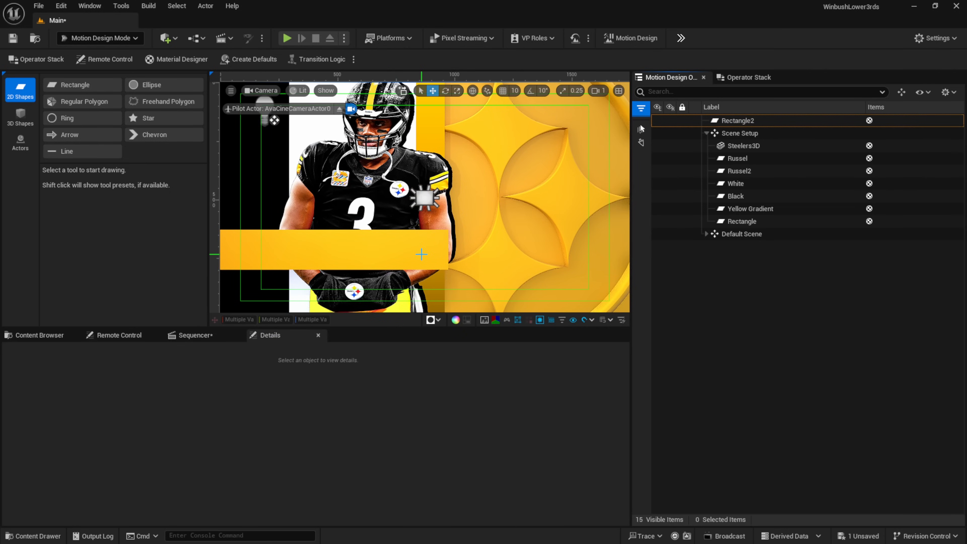
Add a default text actor and set its X location to -66 so it sits in front of the rectangle
left_click(27, 148)
double_click(157, 86)
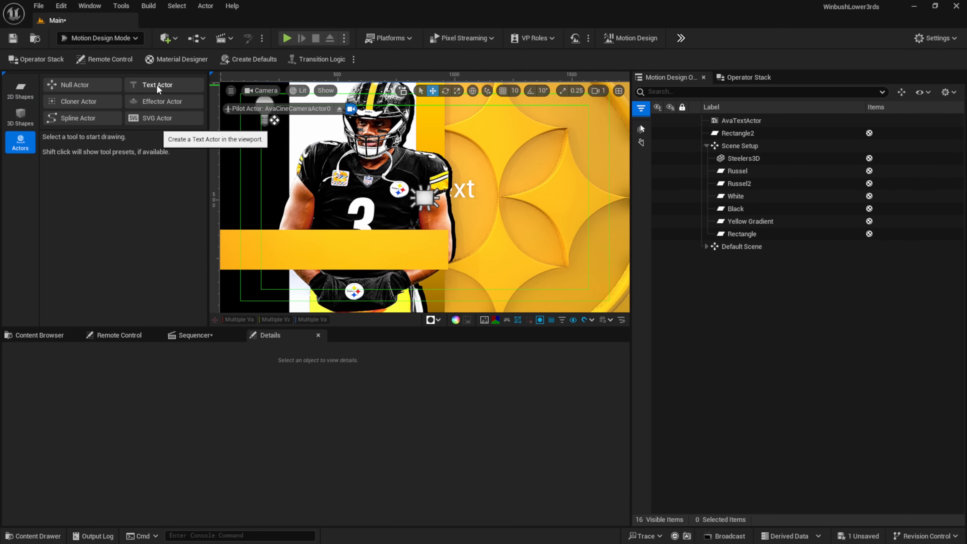
left_click(732, 122)
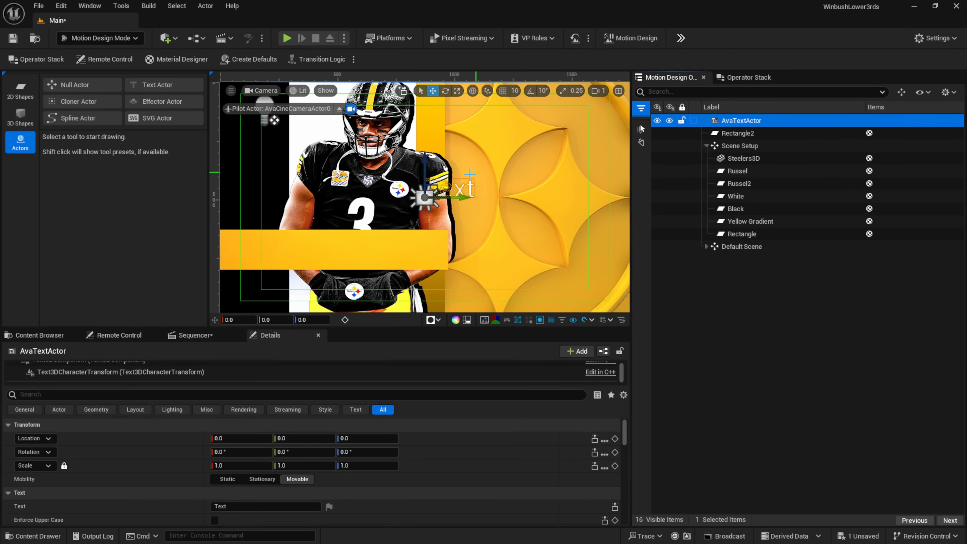
left_click(739, 132)
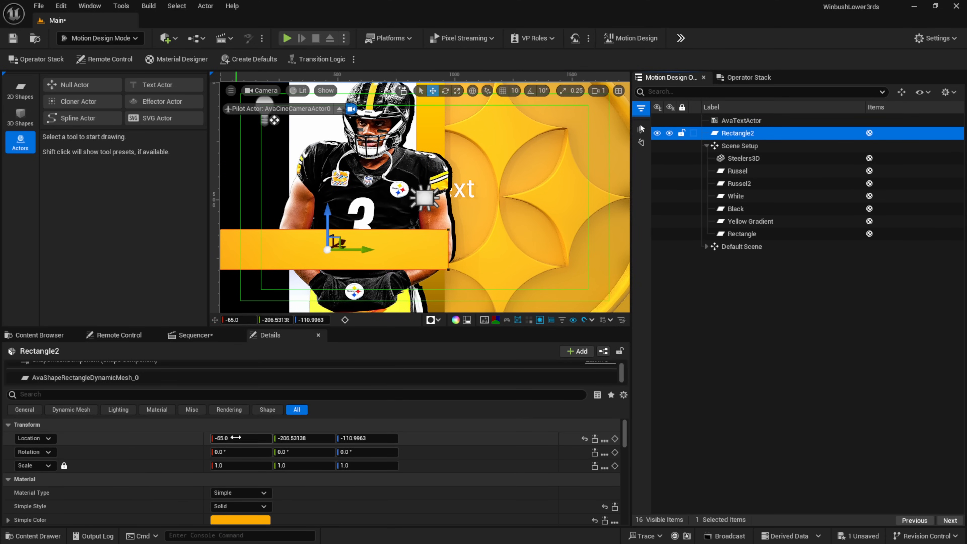
left_click(748, 123)
left_click(230, 438)
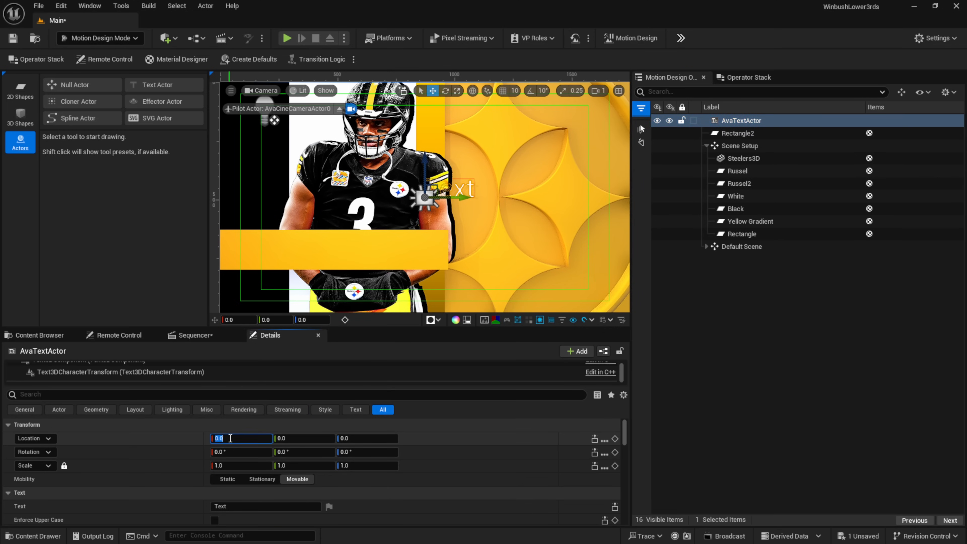
type("-66")
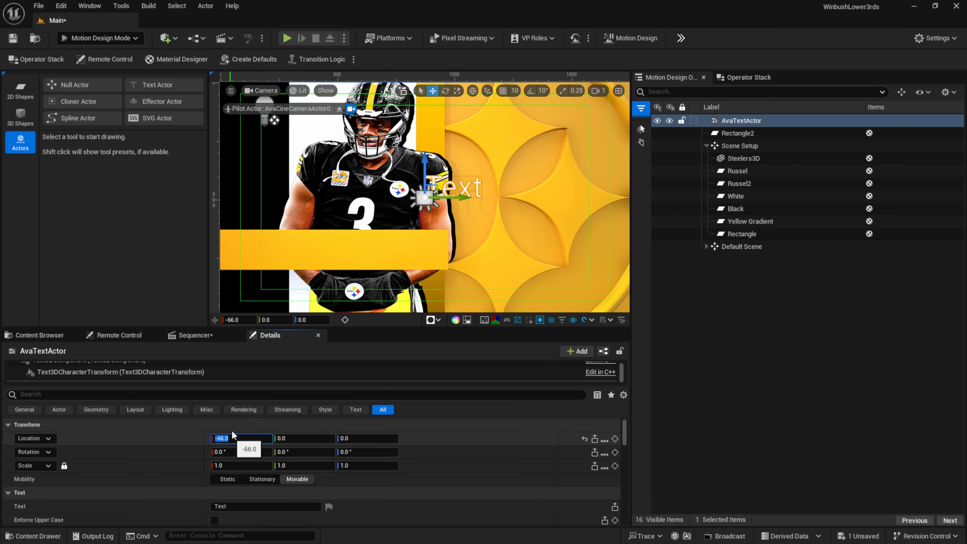
Move the text actor down onto the yellow bar, starting over its black area, at about Y -321 and Z -129
key("Return")
left_click_drag(453, 197, 314, 198)
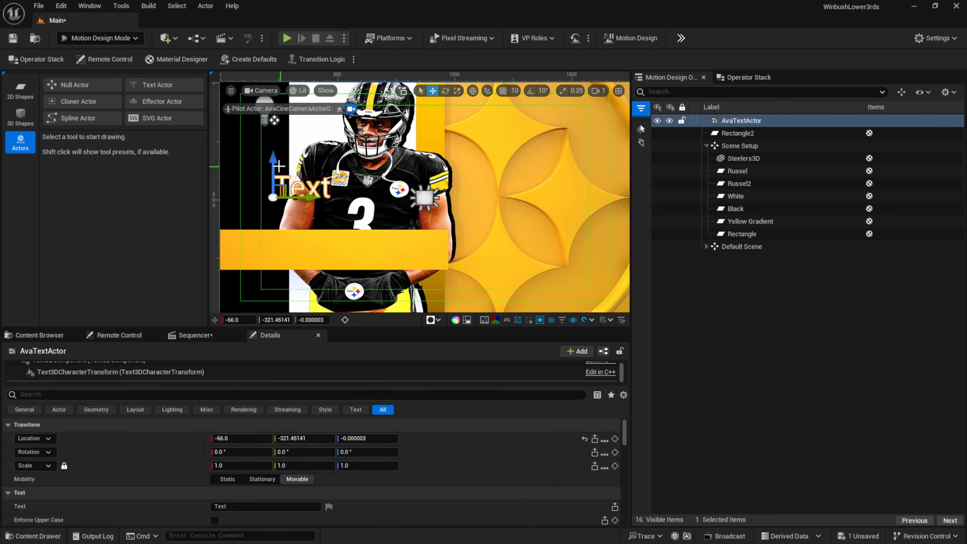
left_click_drag(272, 166, 264, 223)
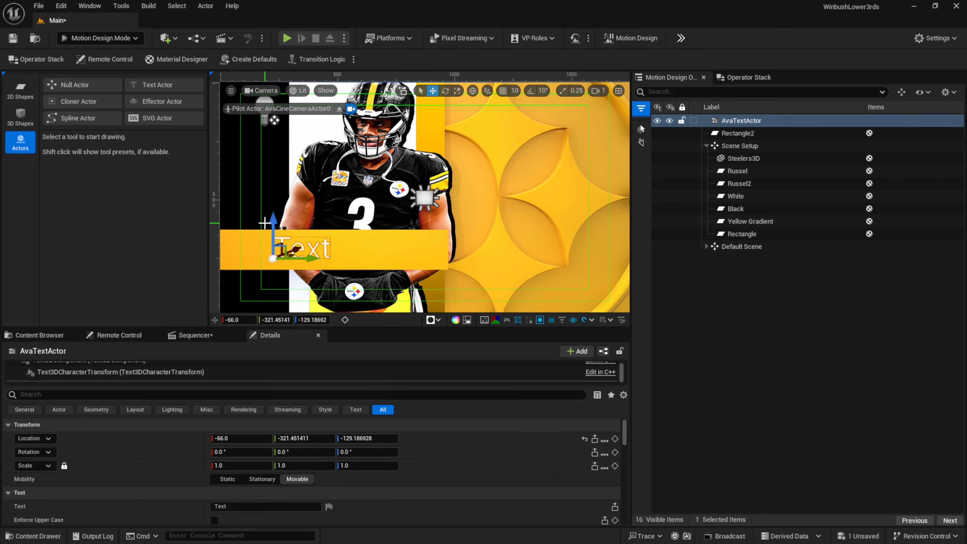
Change the text to RUSSEL and shift it slightly toward the bar's outer end, to about Y -337
left_click(232, 507)
type("RU")
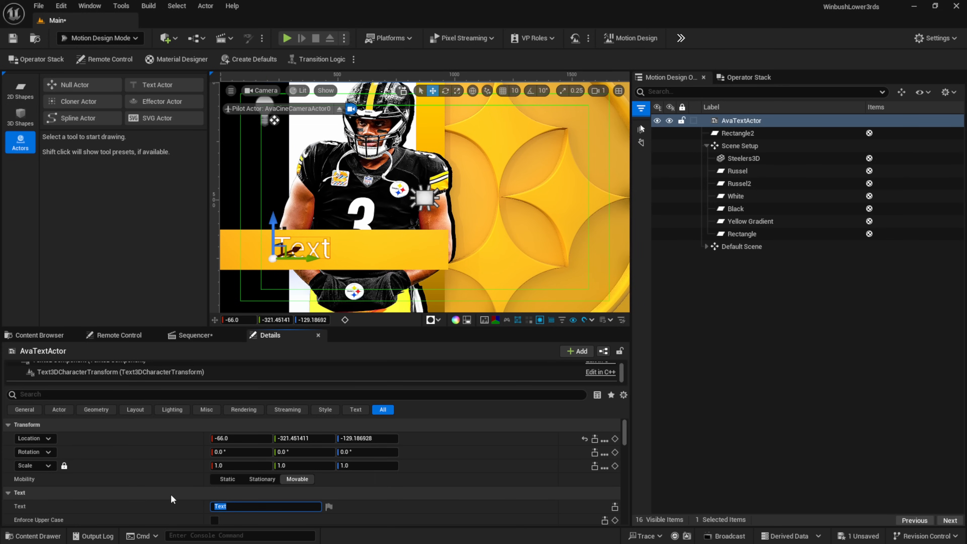
type("SSELL")
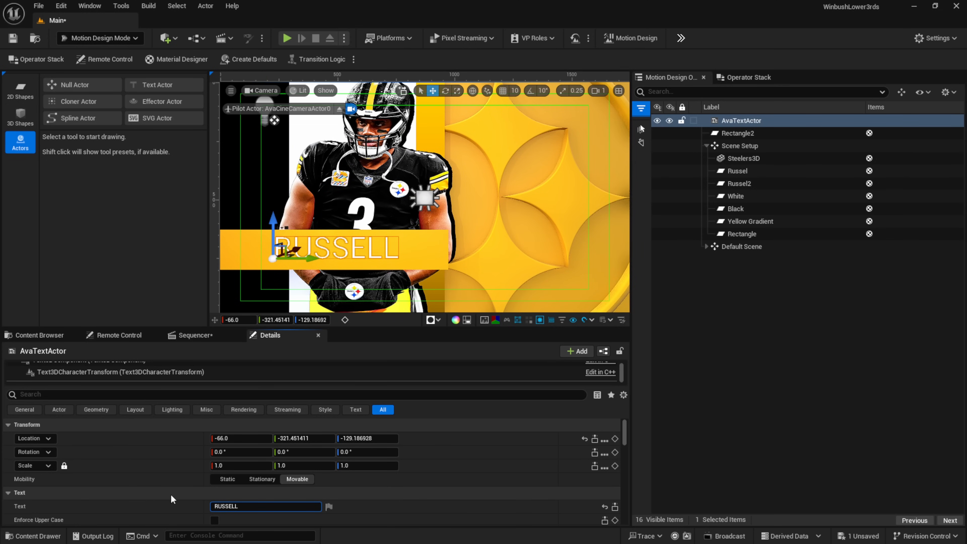
key("BackSpace")
left_click_drag(310, 258, 304, 258)
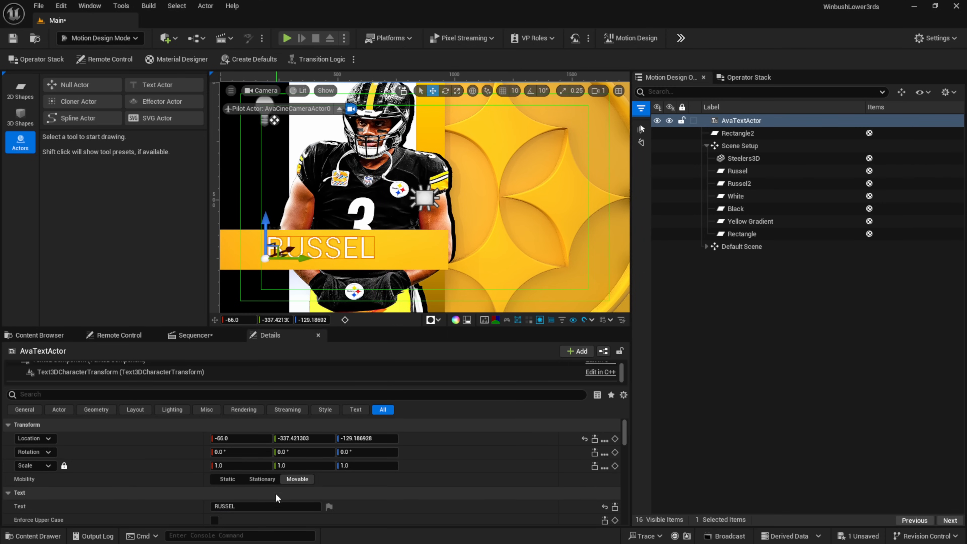
Set the text's Motion Design font to Bebas Neue and deselect the text actor
scroll(143, 502, "down", 3)
left_click(283, 485)
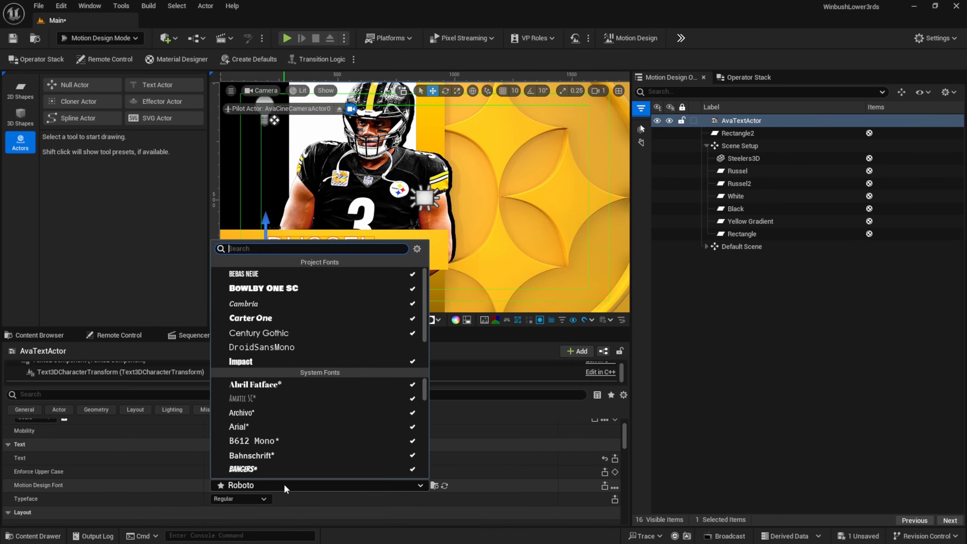
left_click(247, 278)
left_click(704, 298)
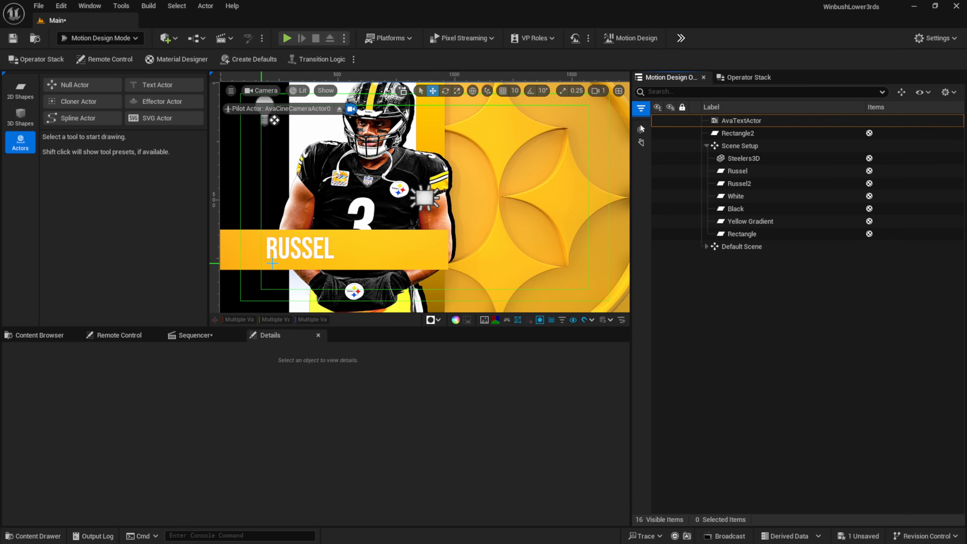
Extend the text actor's wording to RUSSEL WILSON and deselect it
left_click(741, 120)
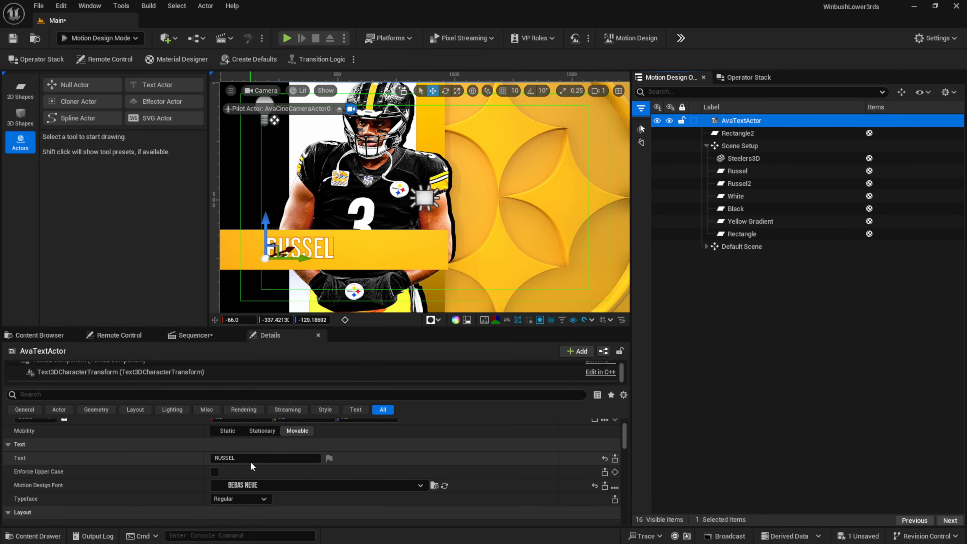
left_click(260, 458)
type("WILSO")
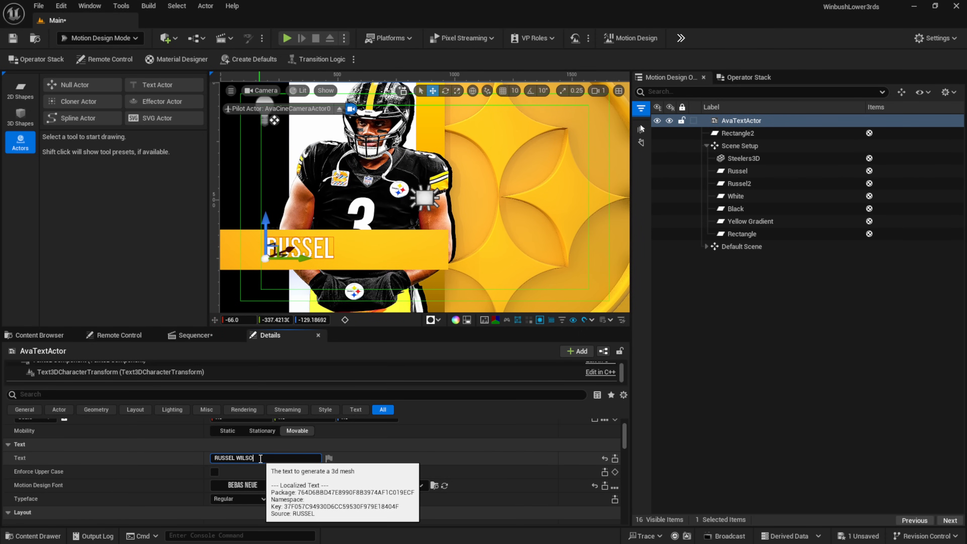
type("N")
left_click(707, 302)
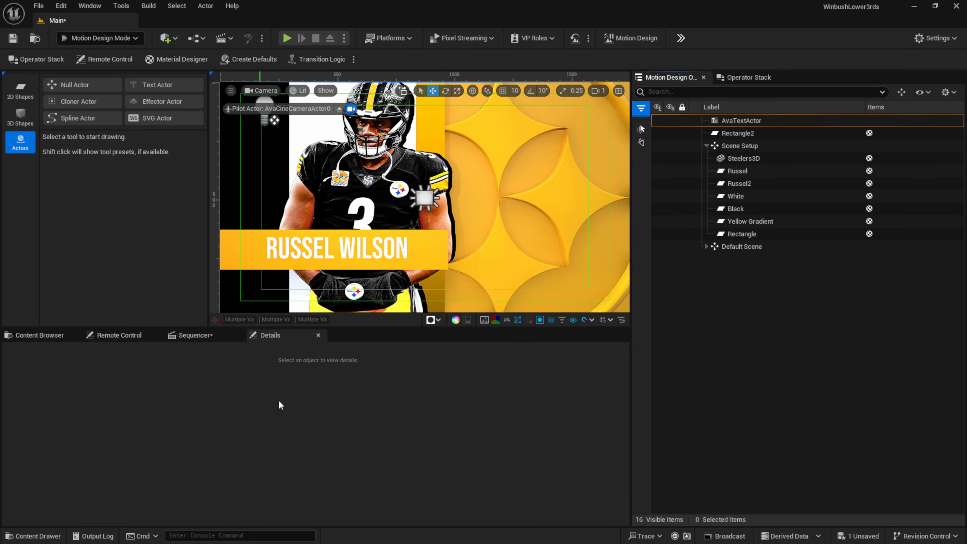
Add a default SVG actor and assign the Steelers SVG data asset to it
double_click(156, 119)
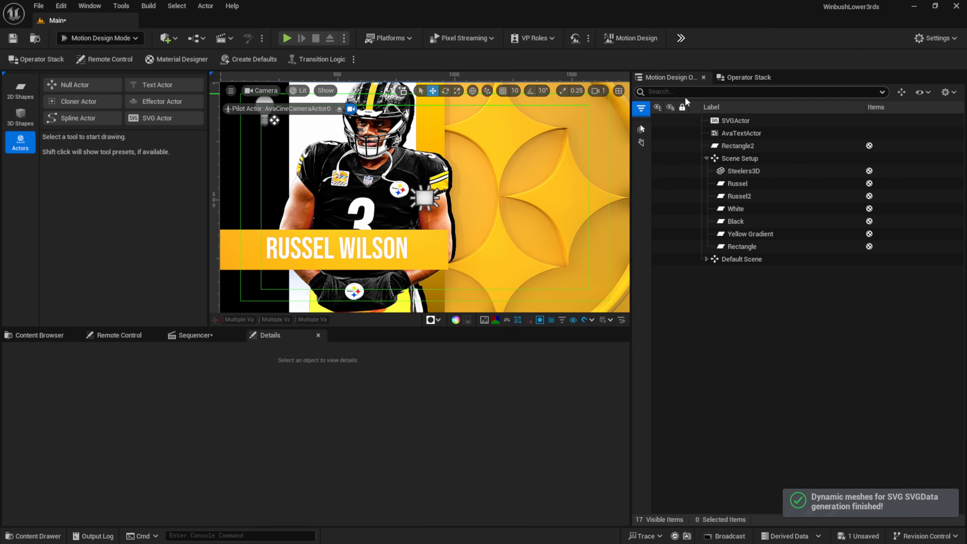
left_click(741, 122)
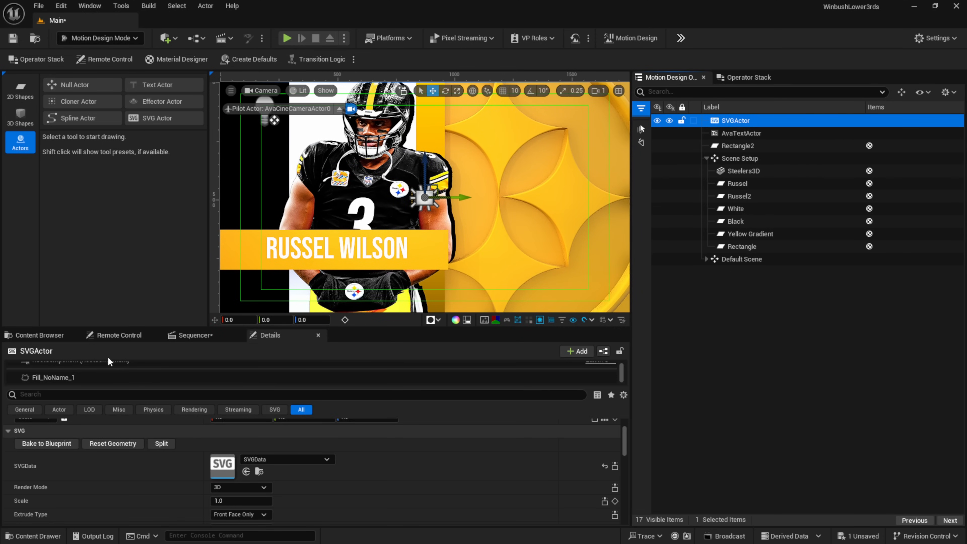
left_click(35, 332)
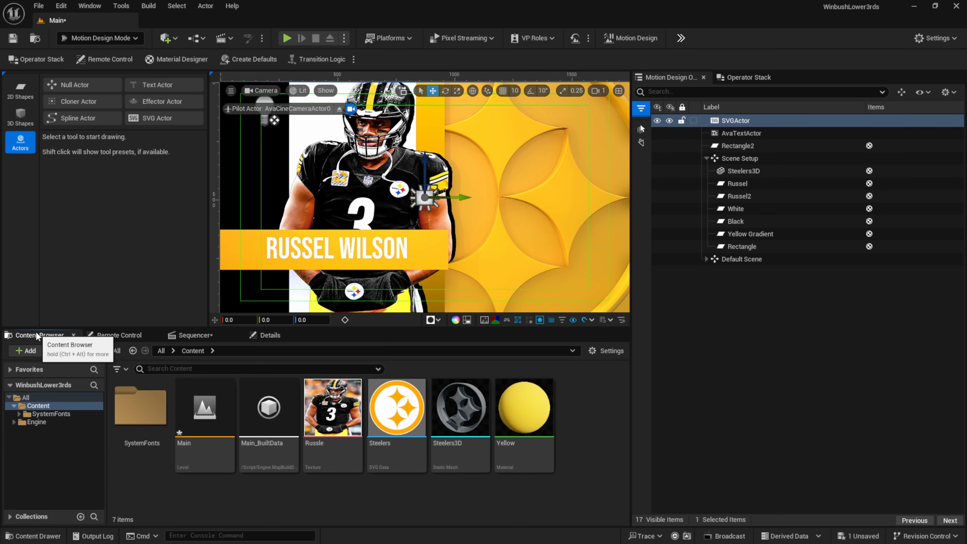
left_click(370, 469)
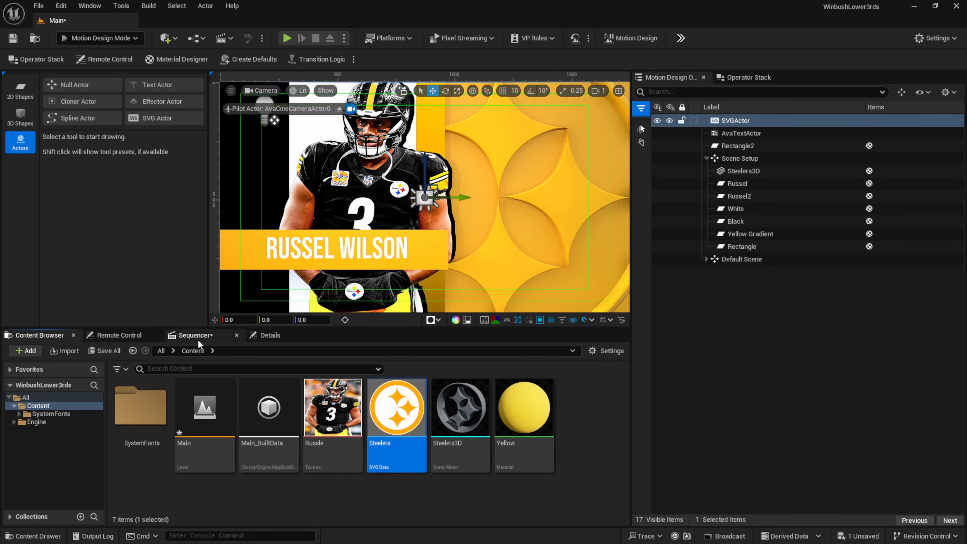
left_click(292, 334)
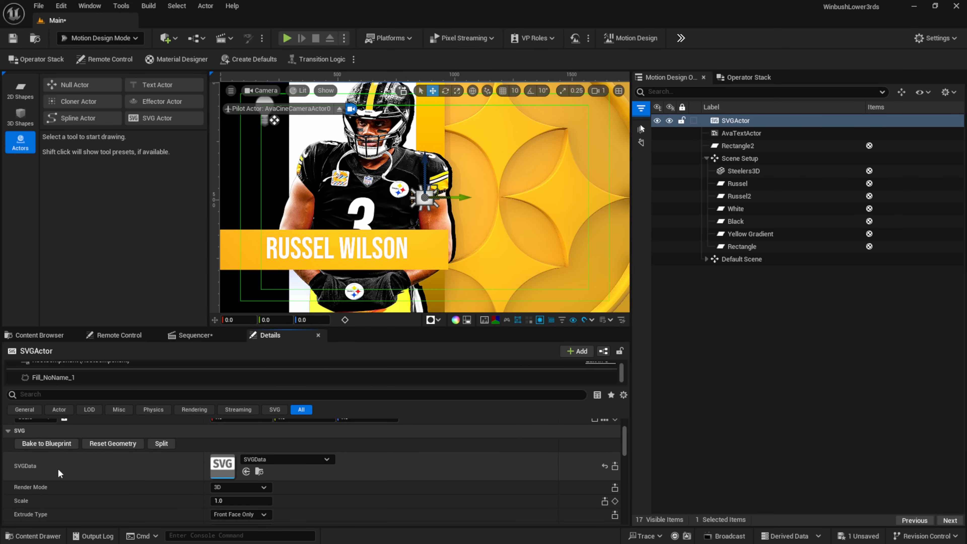
left_click(282, 460)
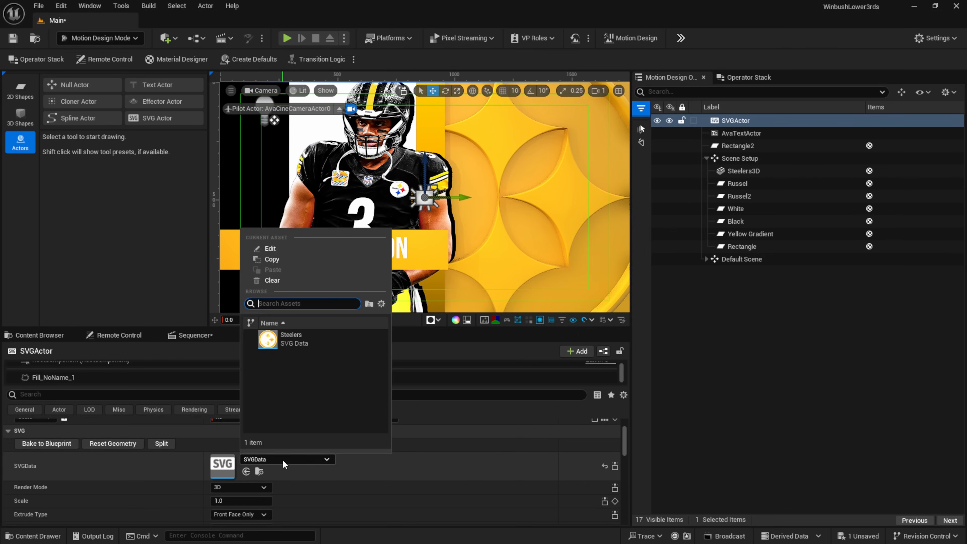
left_click(289, 344)
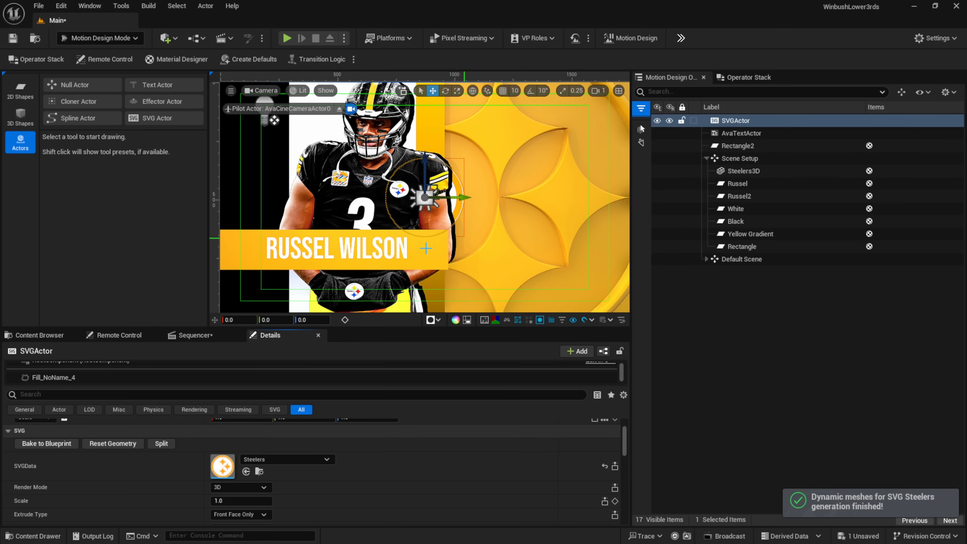
Set the SVG logo's X location to -67 and place it over the bar's inner end, at about Y 78 and Z -106
left_click(733, 125)
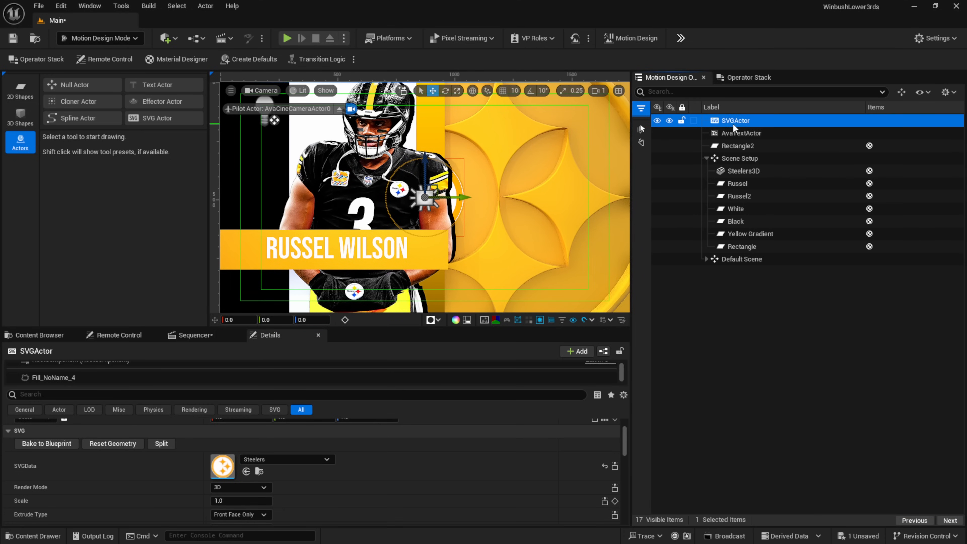
scroll(230, 457, "up", 3)
left_click(231, 438)
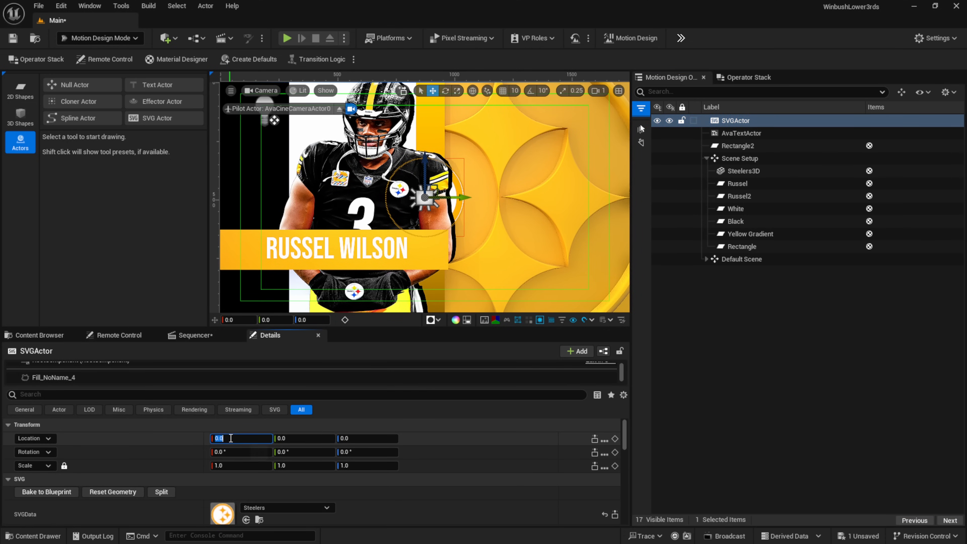
type("-67")
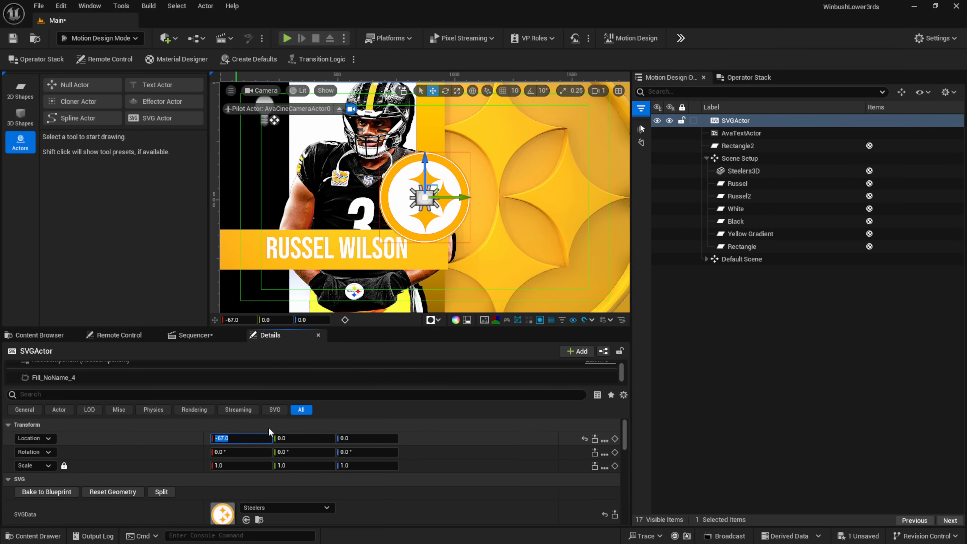
left_click_drag(426, 164, 428, 209)
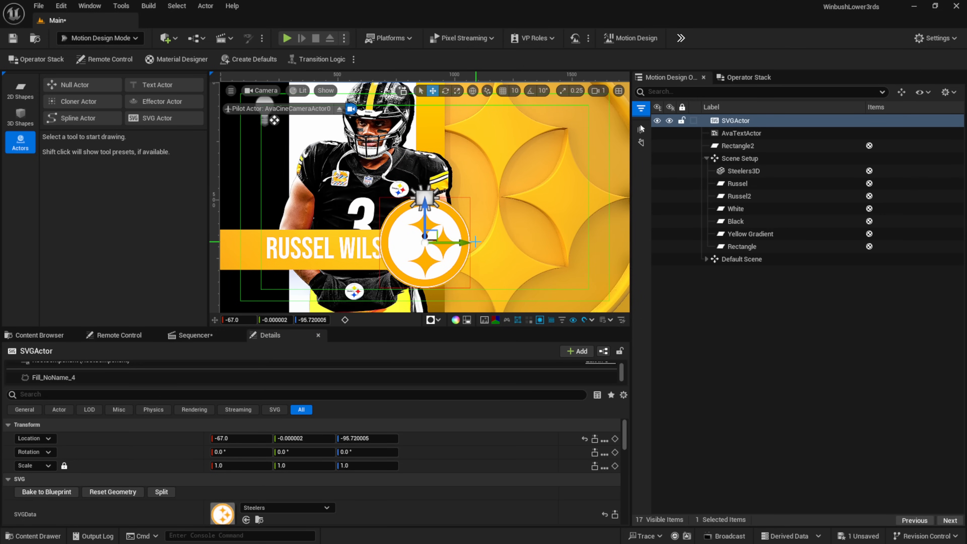
left_click_drag(459, 246, 490, 247)
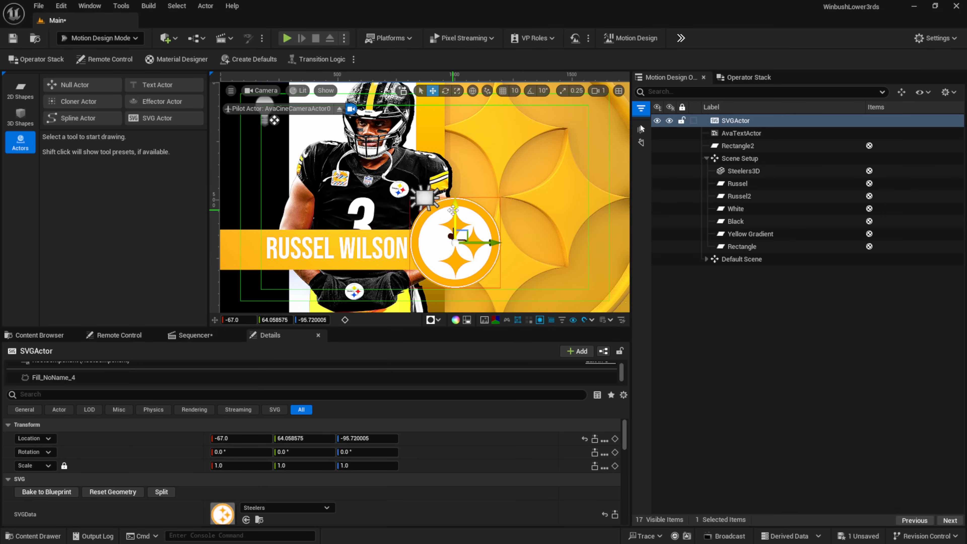
left_click_drag(456, 209, 456, 216)
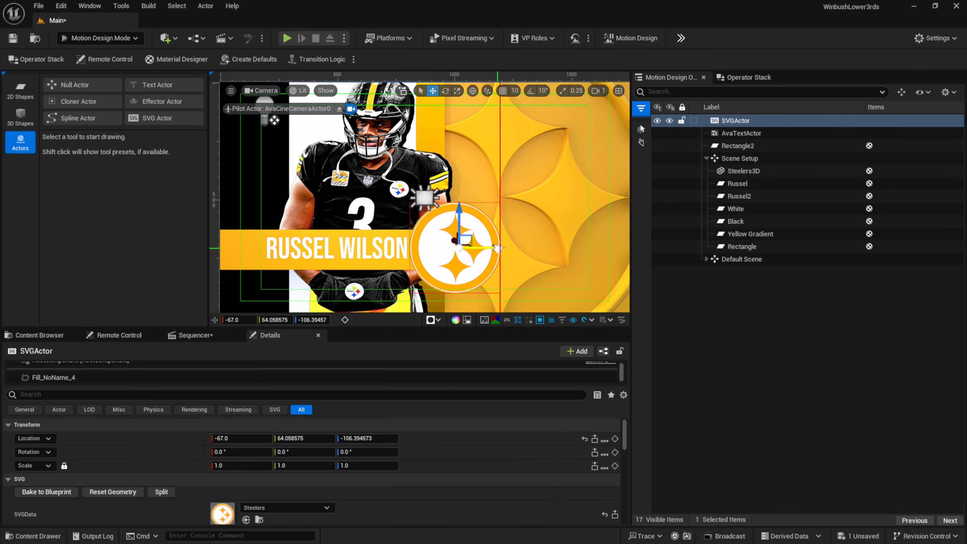
left_click_drag(494, 248, 500, 247)
Set the SVG logo's render mode to 2D and scale it uniformly to about 1.41
scroll(430, 502, "down", 3)
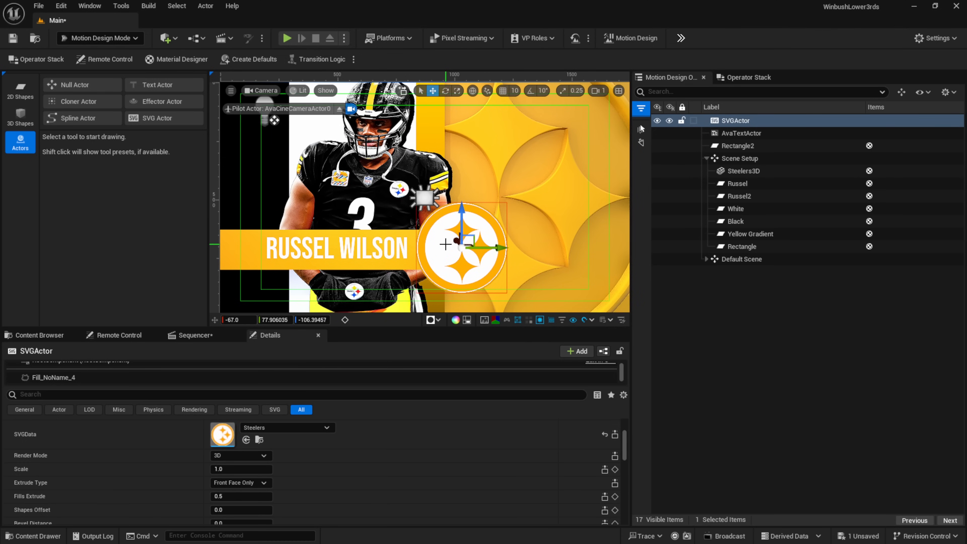
left_click(243, 456)
left_click(225, 475)
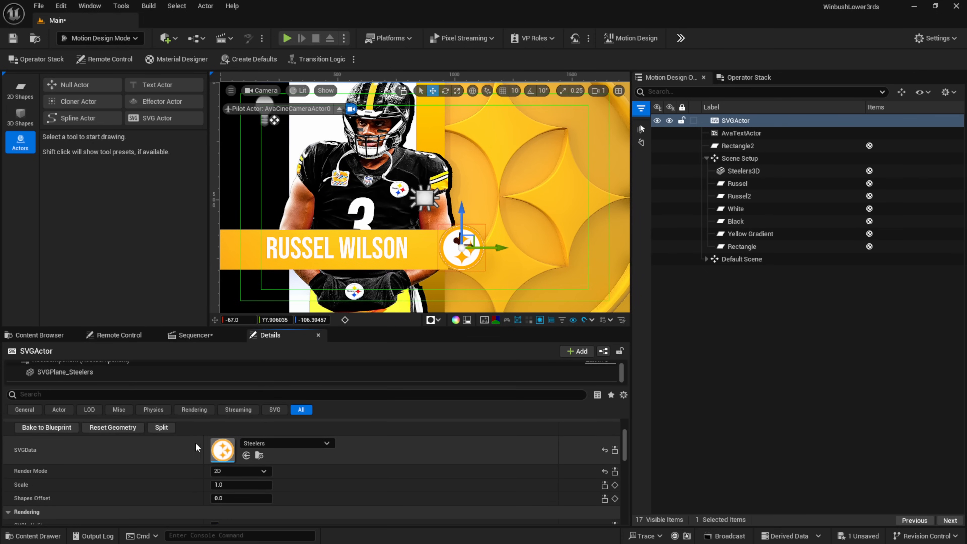
scroll(626, 439, "up", 3)
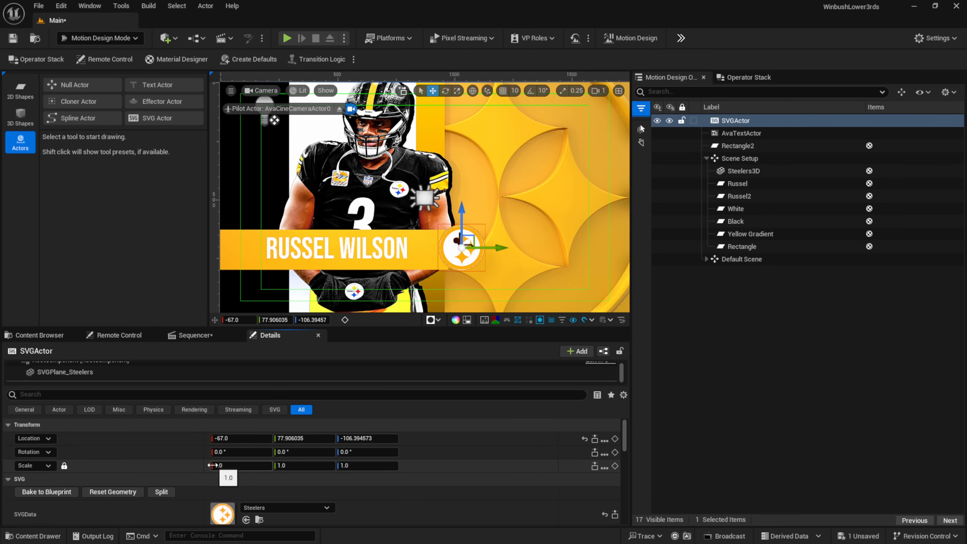
left_click_drag(228, 465, 255, 466)
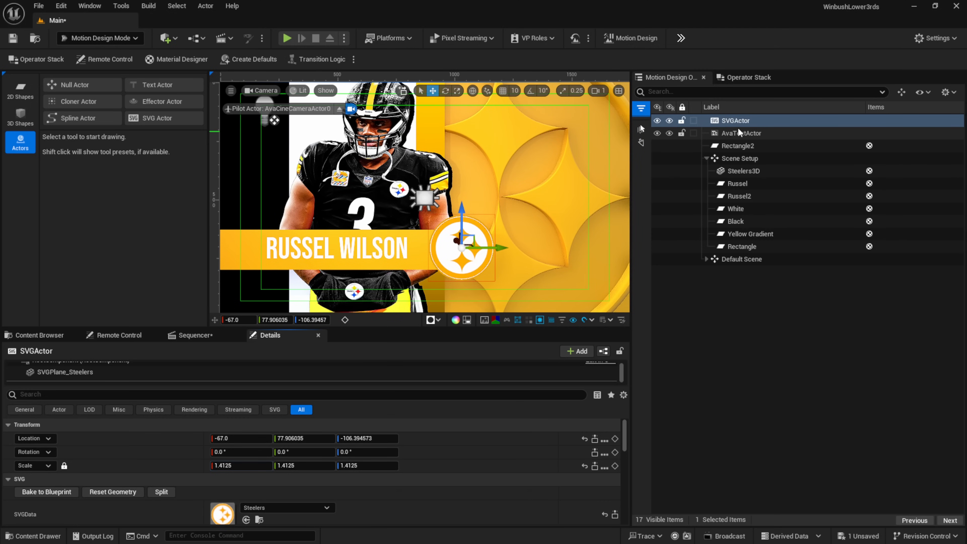
Rename the Rectangle2 bar as Banner L3
left_click(740, 146)
left_click(746, 145)
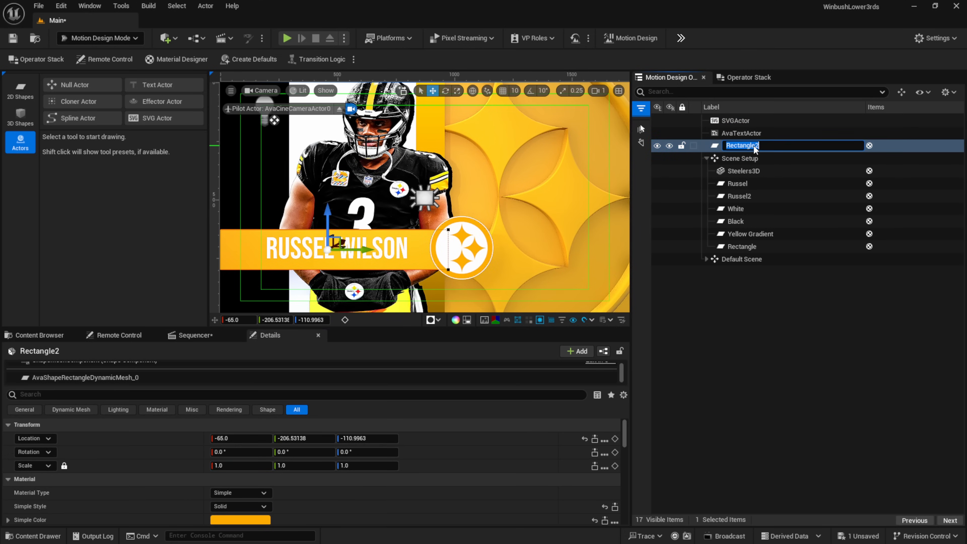
type("Banner L3")
key("Return")
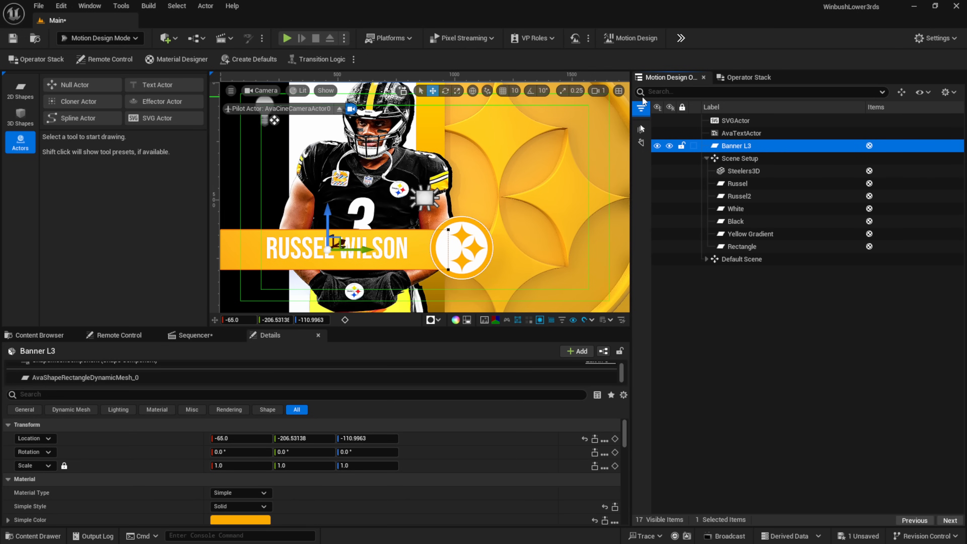
Add an Auto Size modifier to Banner L3 with AvaTextActor as its reference actor
left_click(756, 78)
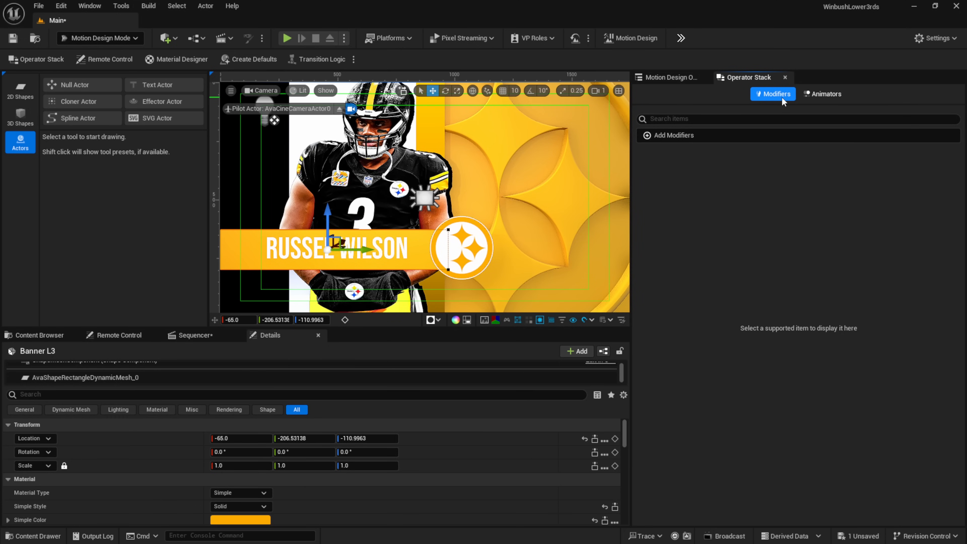
left_click(668, 138)
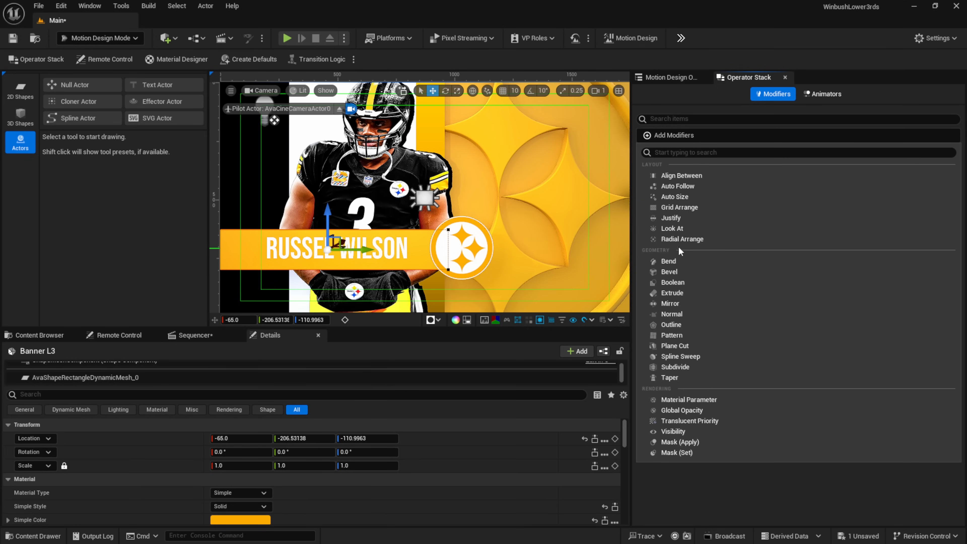
left_click(690, 199)
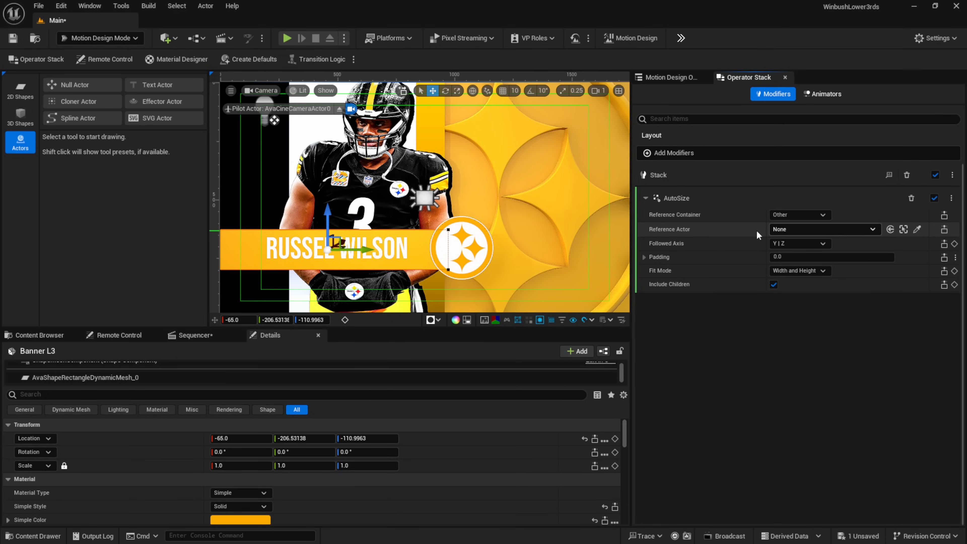
left_click(797, 229)
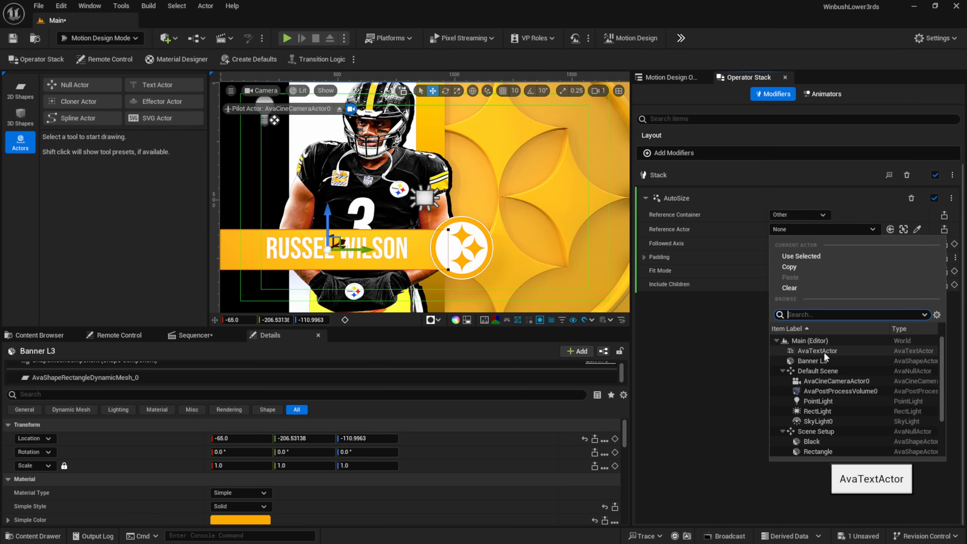
left_click(842, 351)
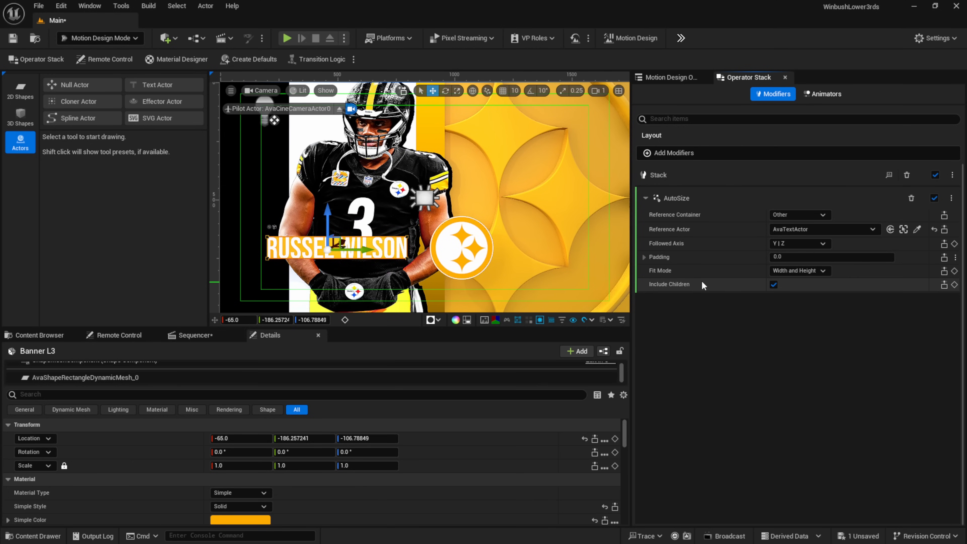
Set the left padding of Banner L3's Auto Size modifier to 50
left_click(644, 257)
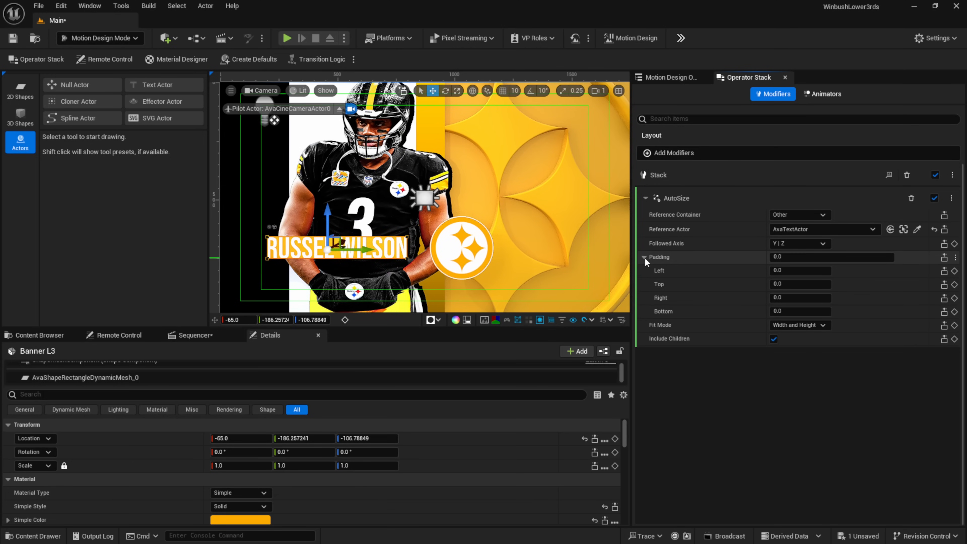
left_click(801, 271)
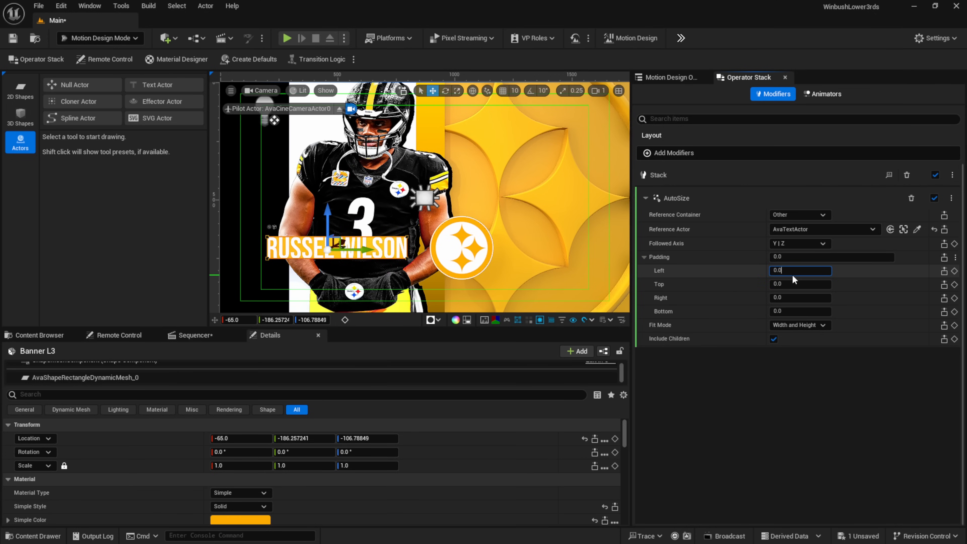
left_click_drag(790, 274, 761, 271)
type("5")
key("Return")
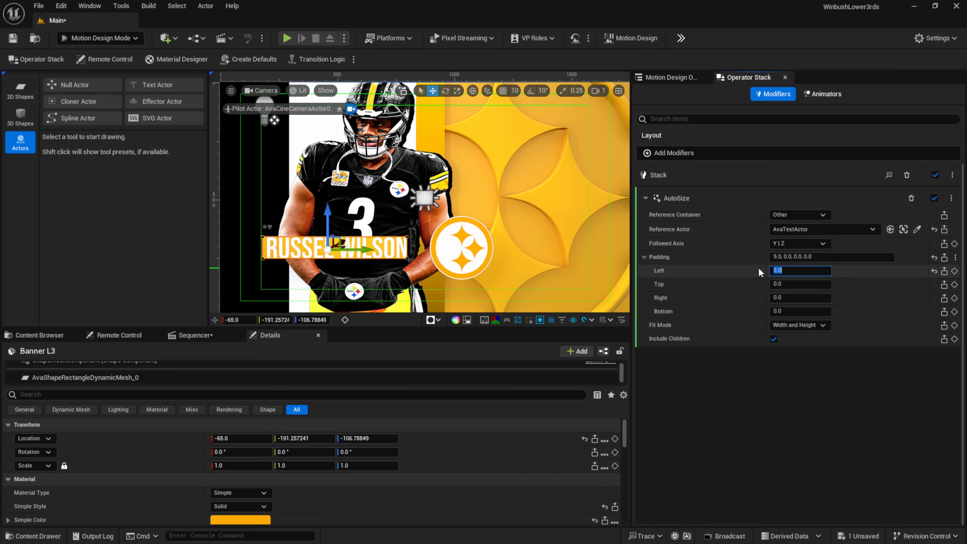
type("25")
key("Return")
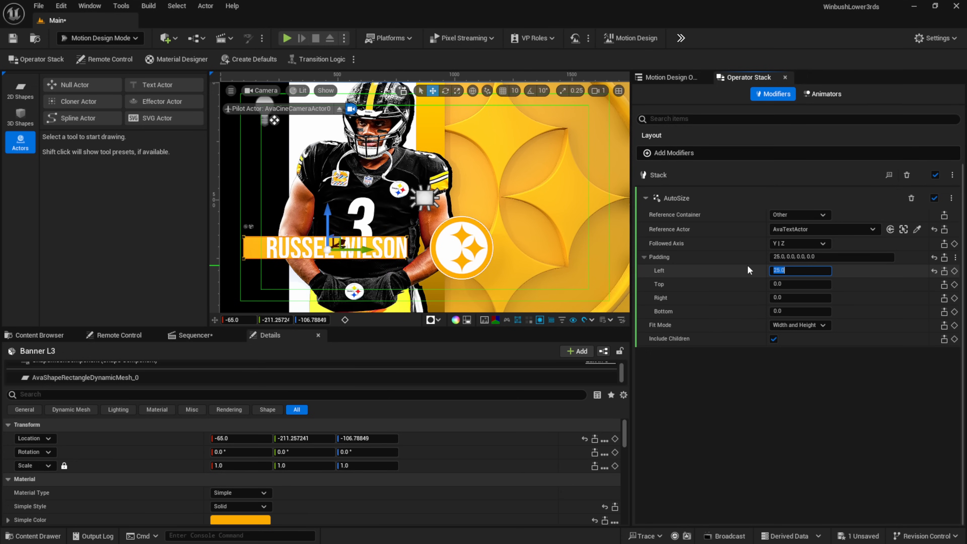
type("50")
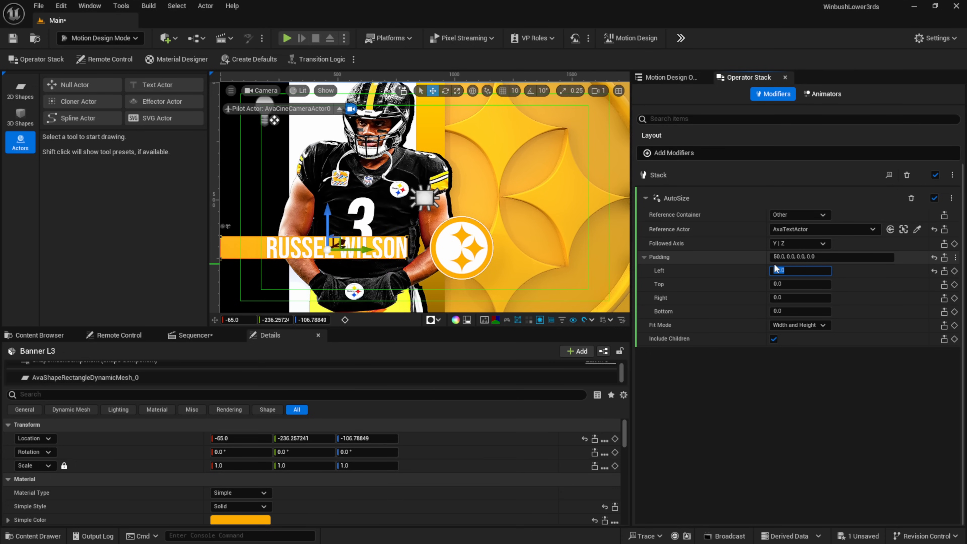
key("Return")
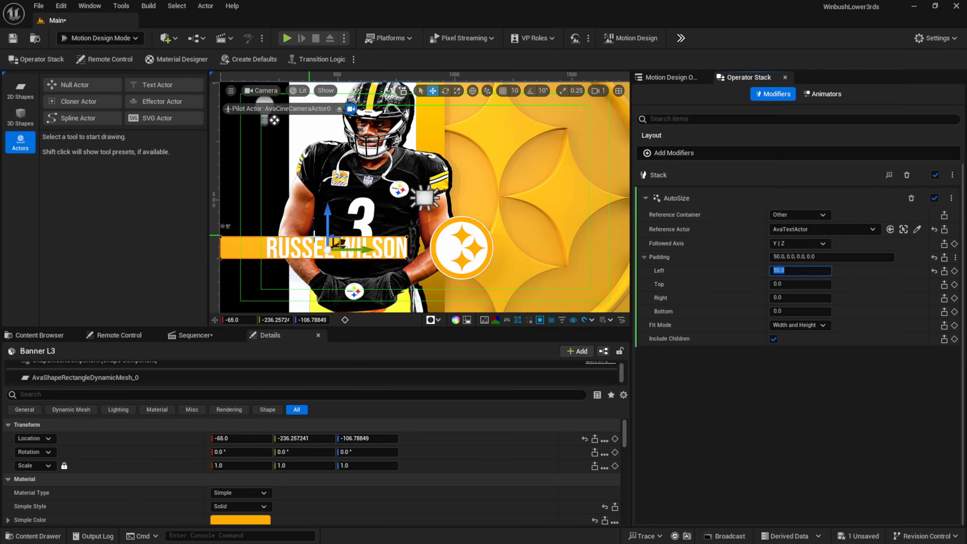
Set the right padding of Banner L3's Auto Size modifier to 30
left_click(795, 298)
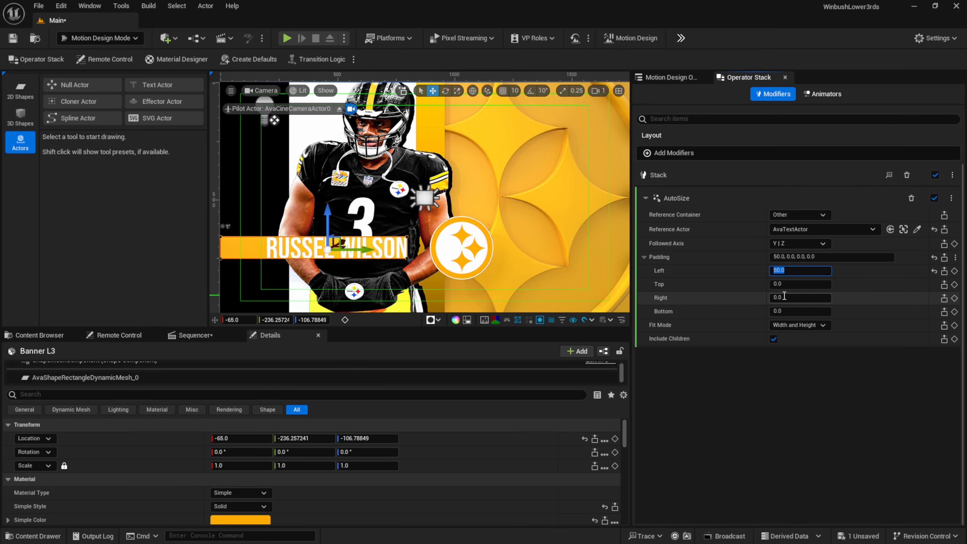
type("10")
key("Return")
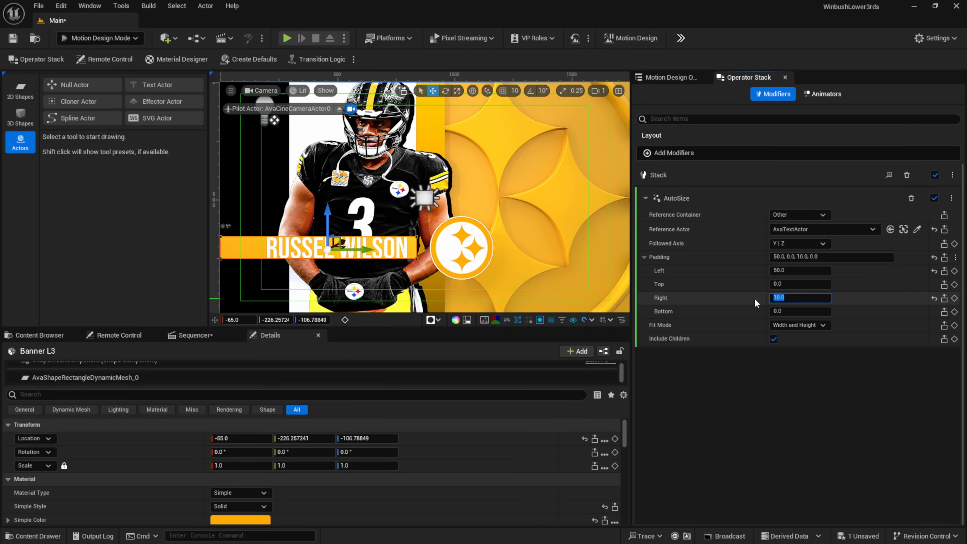
type("25")
key("Return")
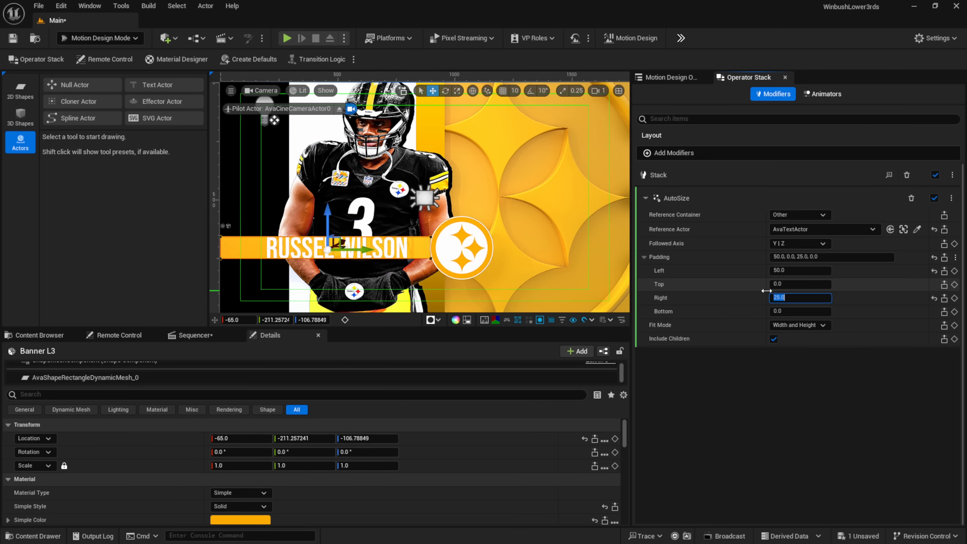
type("30")
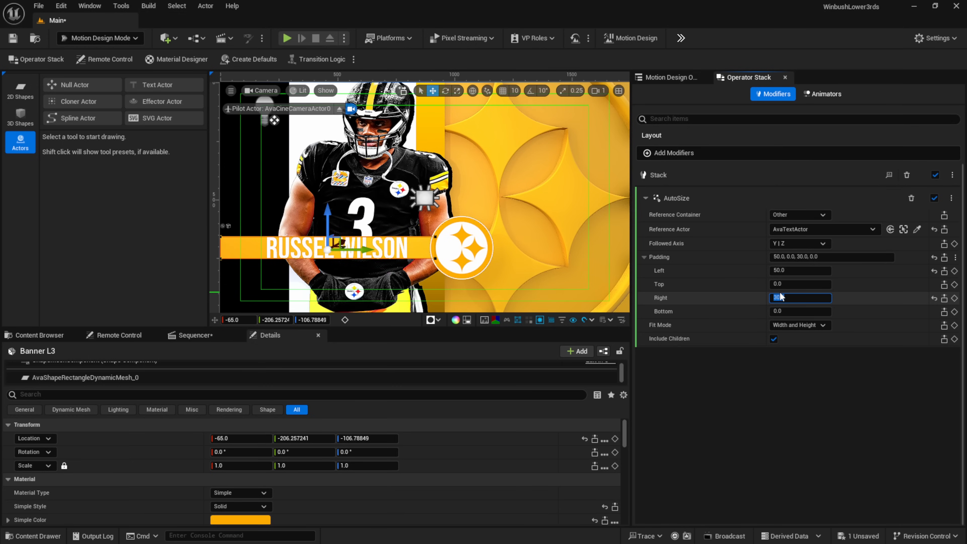
key("Return")
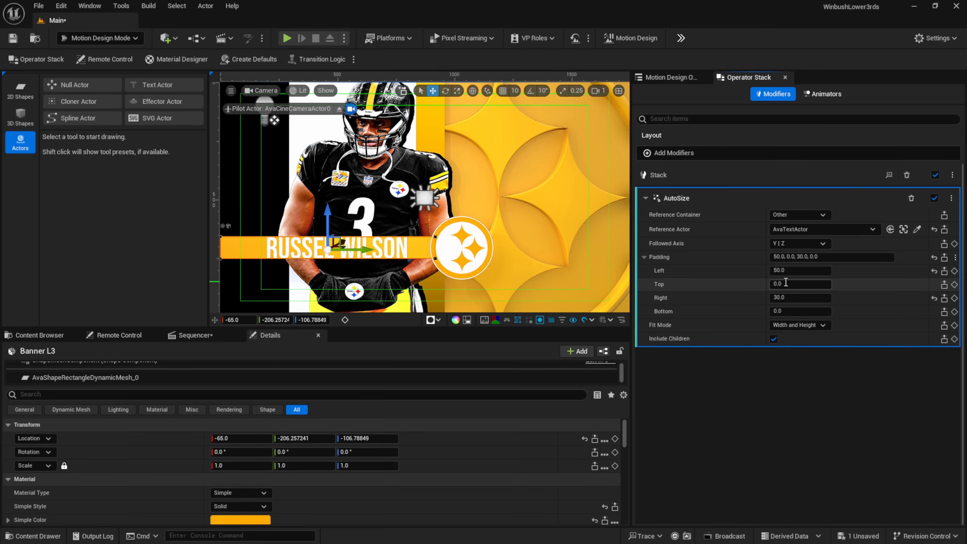
Set the Auto Size modifier's top and bottom padding to 5 and its fit mode to Width Only
left_click(800, 284)
type("10")
key("Return")
type("5")
key("Return")
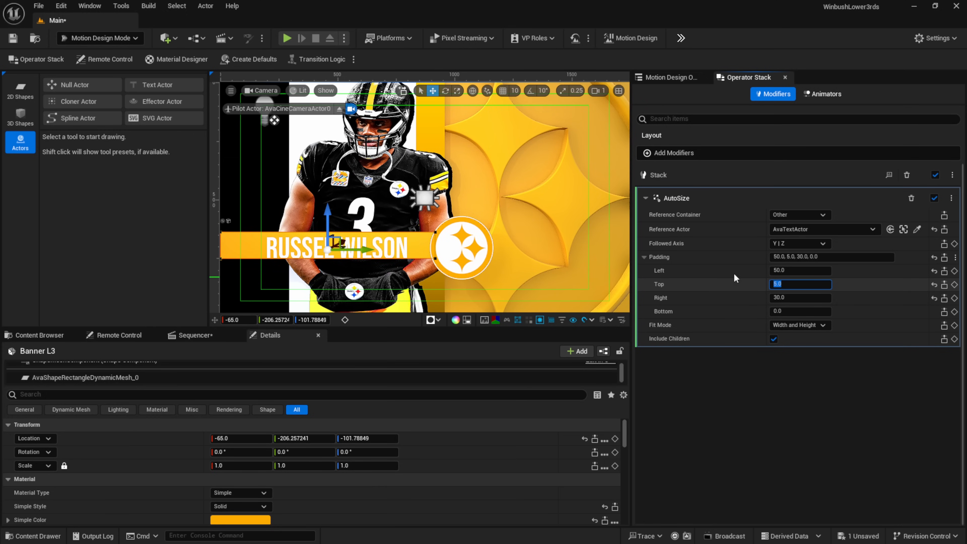
left_click(777, 311)
type("5")
key("Return")
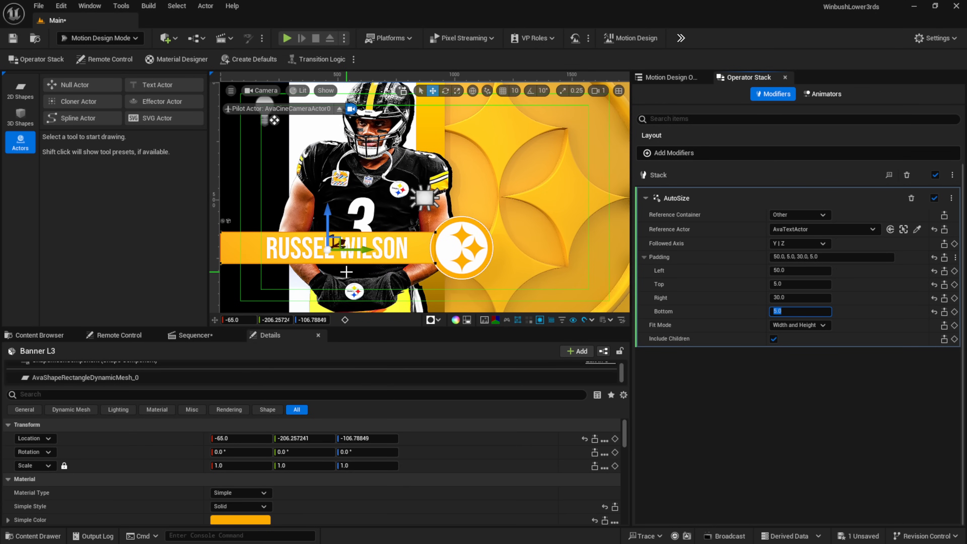
left_click(821, 325)
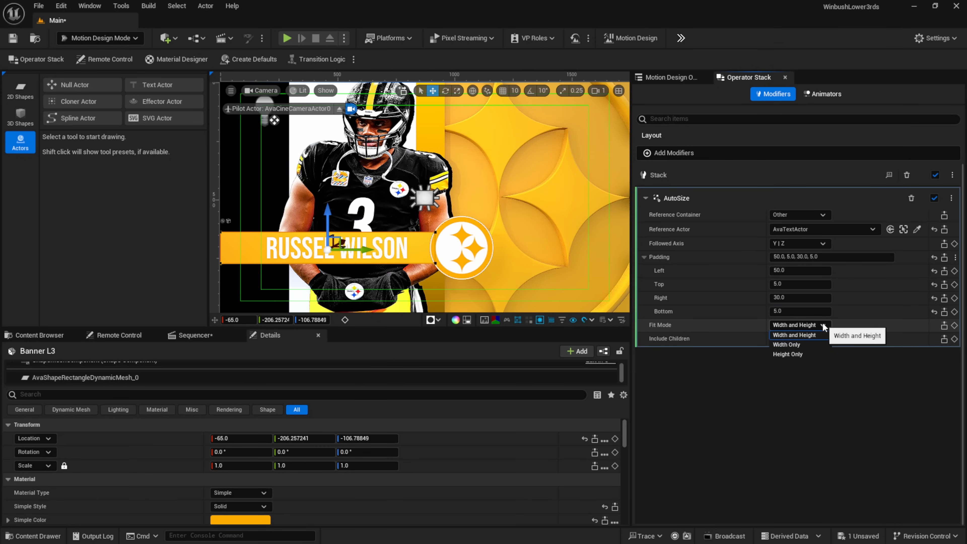
left_click(807, 345)
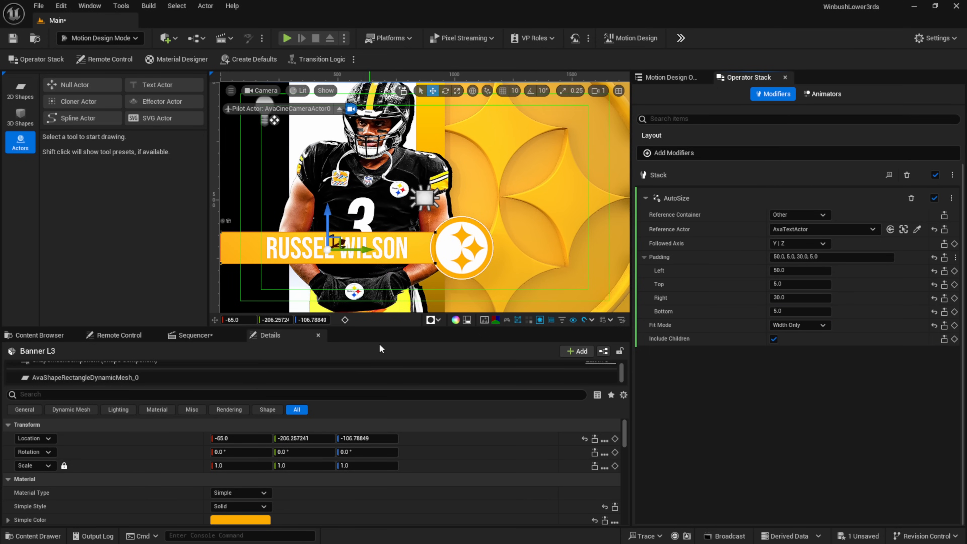
Extend the name text to RUSSEL WILSON PITTSBURGH to test the bar's resizing, and undo the text change
left_click(668, 77)
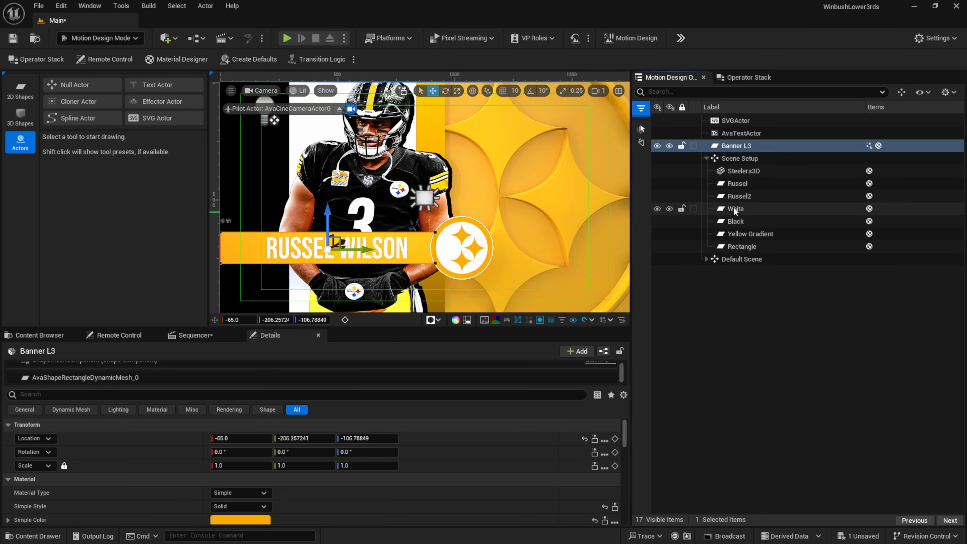
left_click(759, 133)
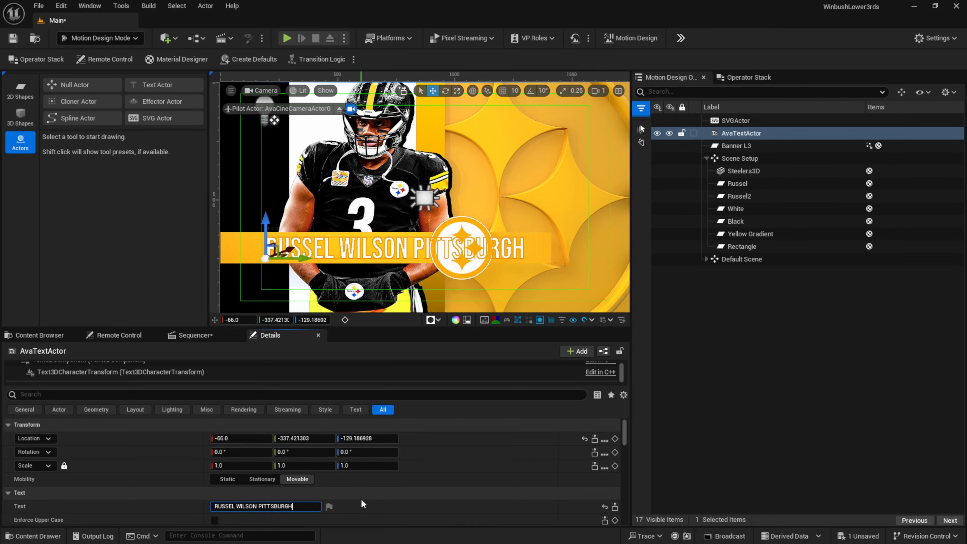
left_click(532, 274)
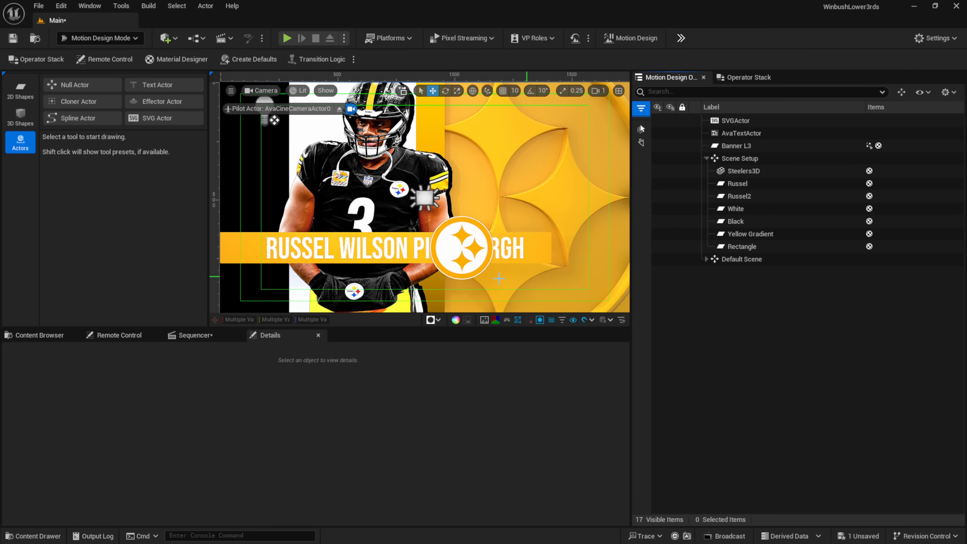
left_click(228, 335)
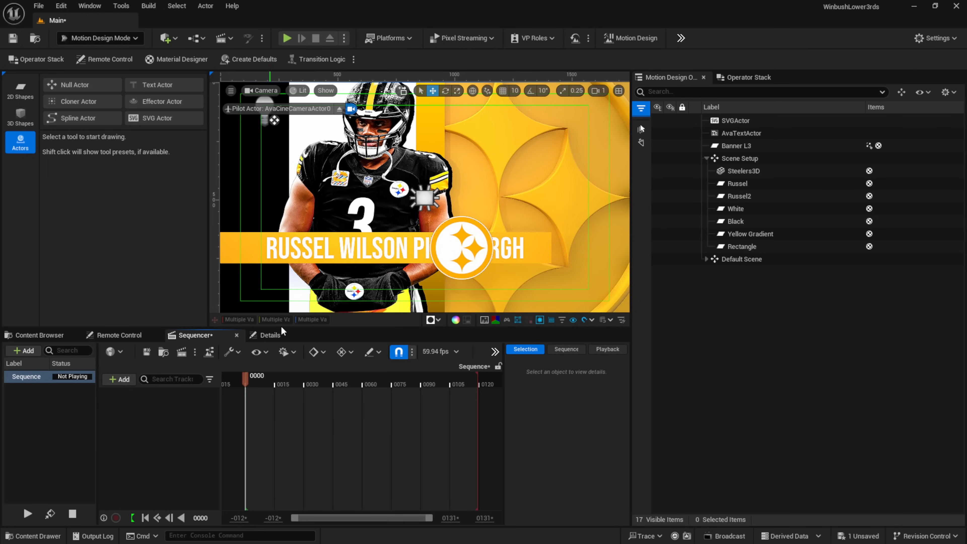
left_click(269, 335)
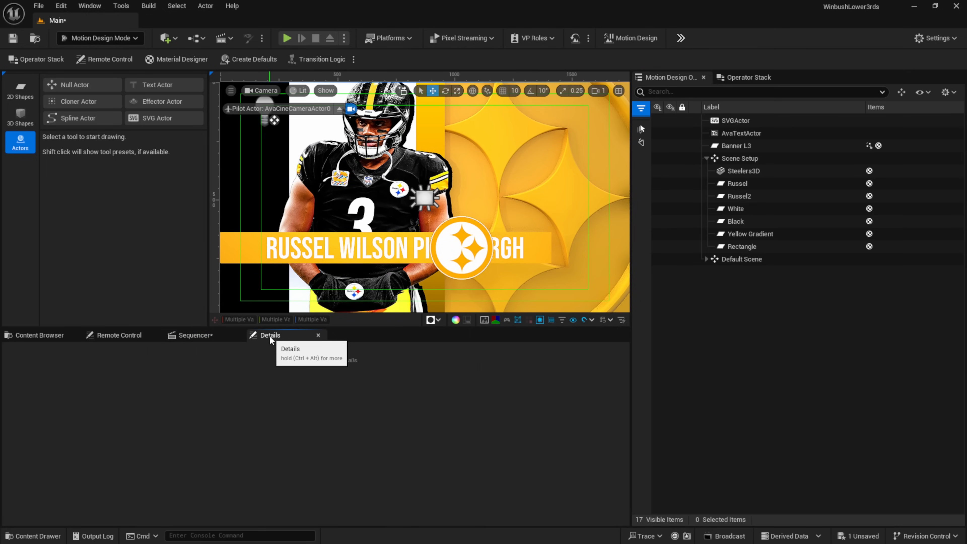
key("ctrl+z")
left_click(743, 146)
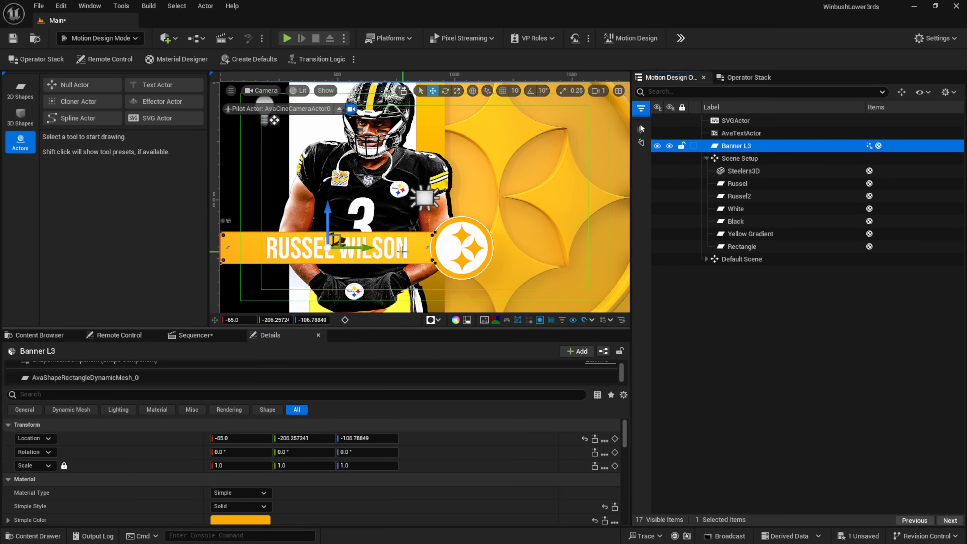
Add an Auto Follow modifier to the SVG logo with AvaTextActor as its reference actor
left_click(748, 120)
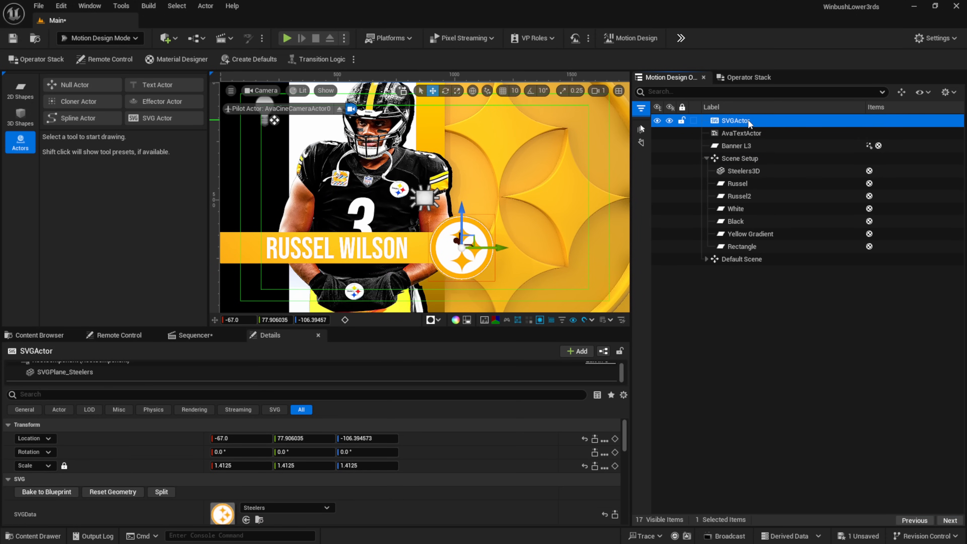
left_click(729, 77)
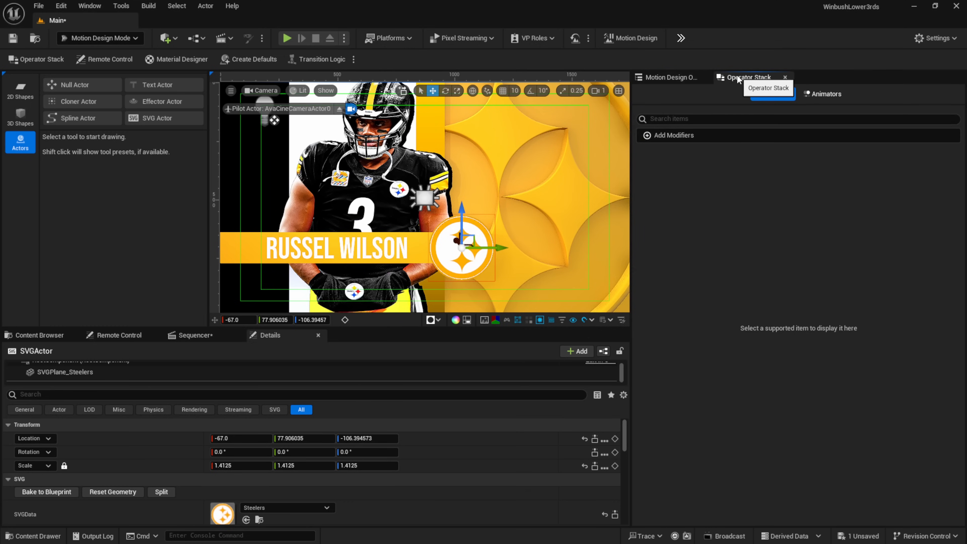
left_click(681, 136)
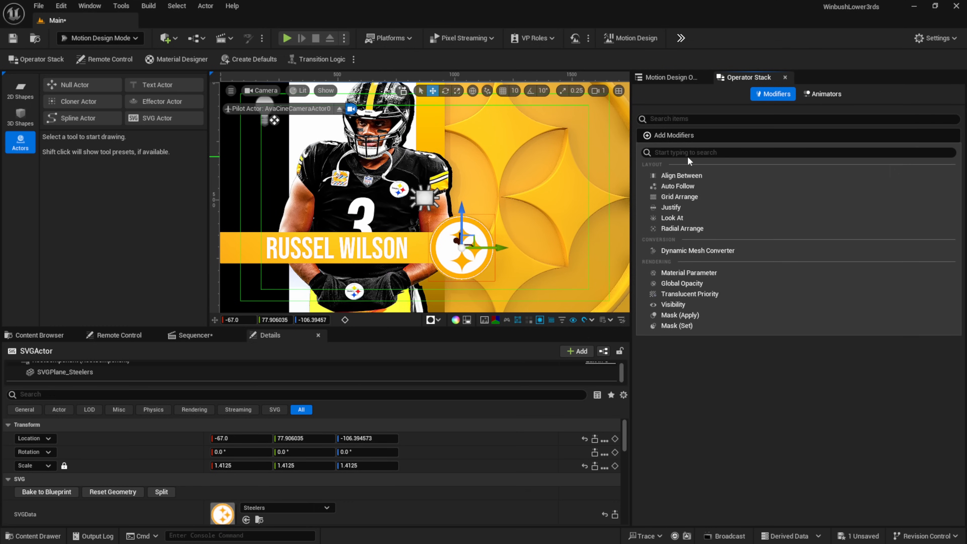
left_click(685, 186)
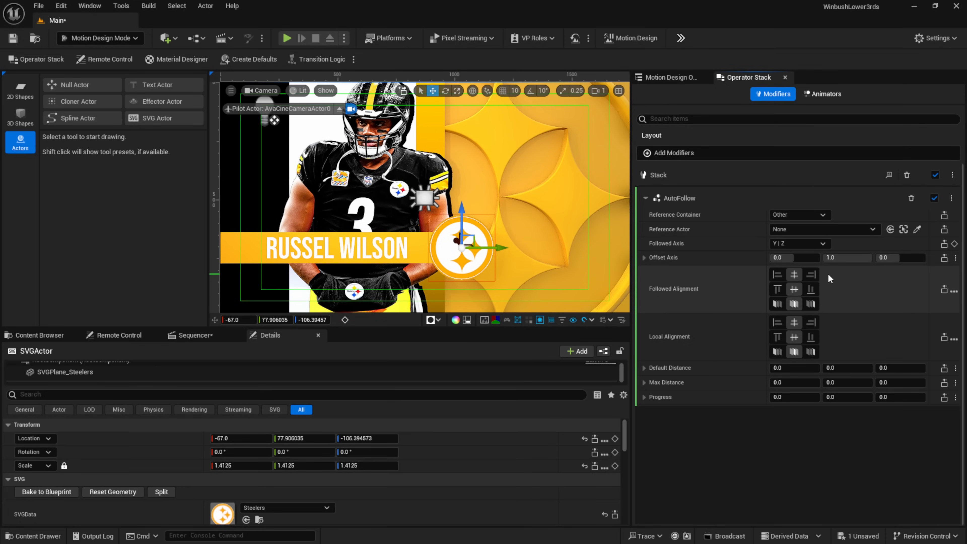
left_click(824, 228)
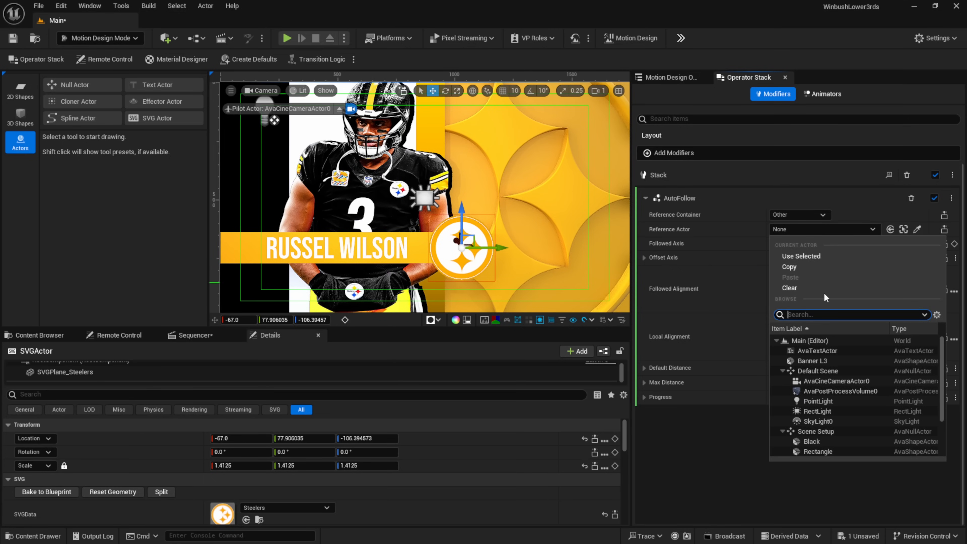
left_click(821, 348)
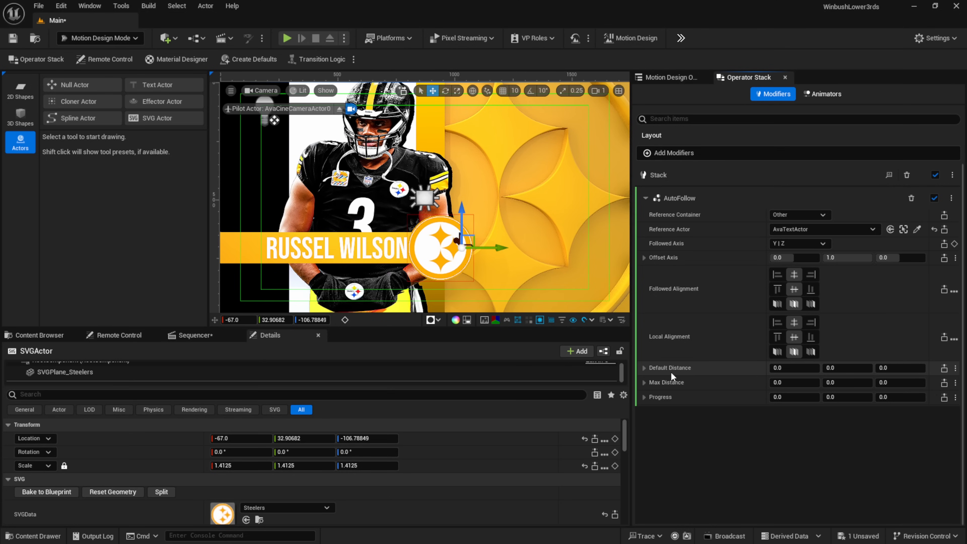
Set the Y default distance of the logo's Auto Follow modifier to 35
left_click(642, 368)
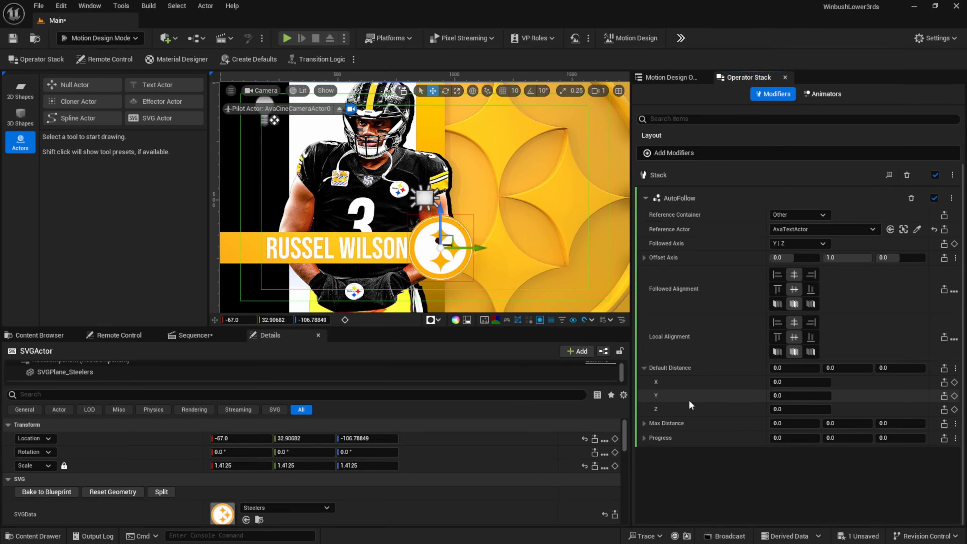
left_click_drag(785, 397, 856, 397)
type("35")
key("Return")
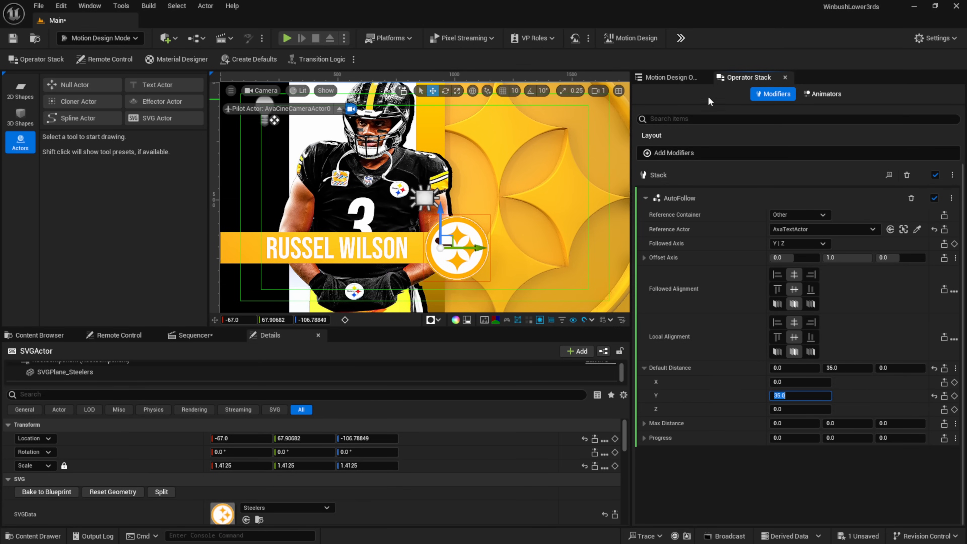
Change the name text to RUSSEL WILSON PITTSBURGH to test how the bar and logo adapt
left_click(670, 77)
left_click(739, 133)
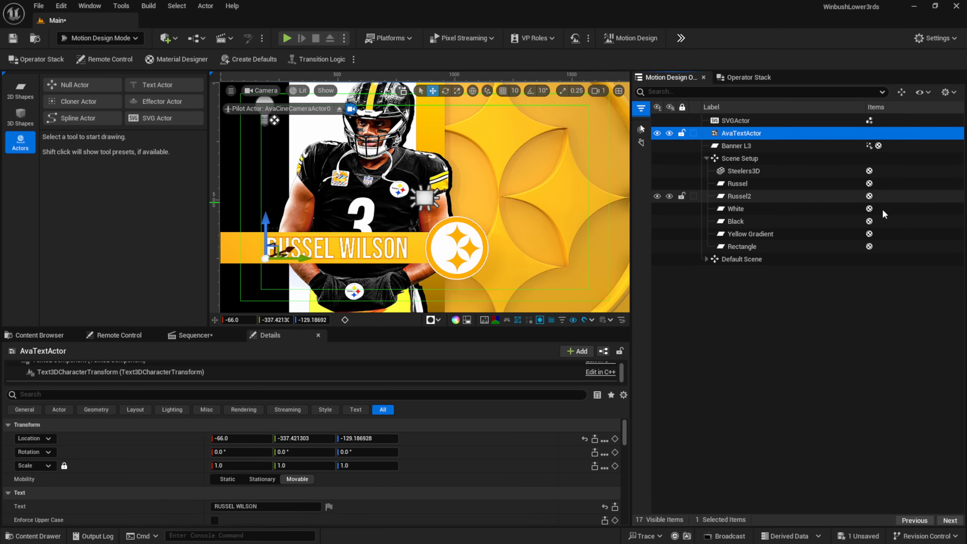
scroll(302, 514, "down", 1)
scroll(303, 514, "down", 1)
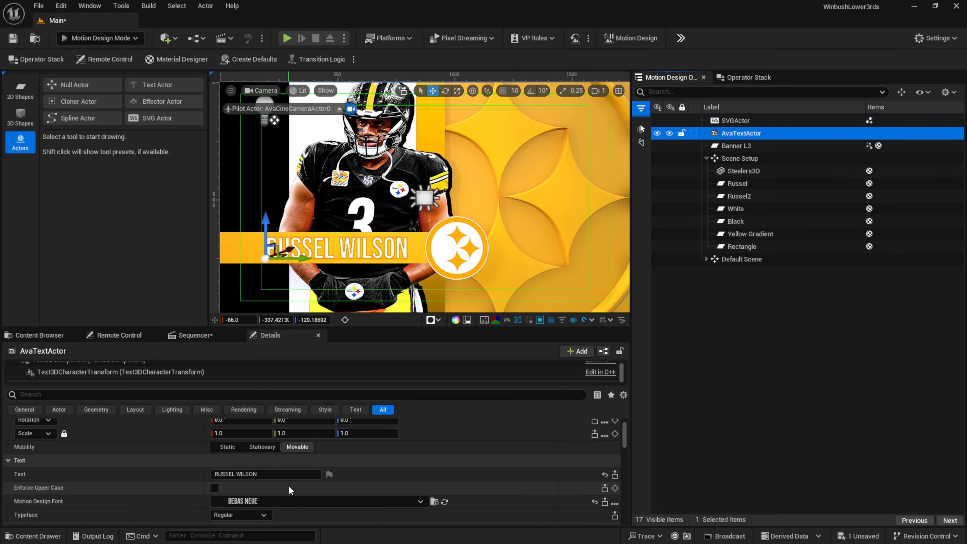
left_click(294, 472)
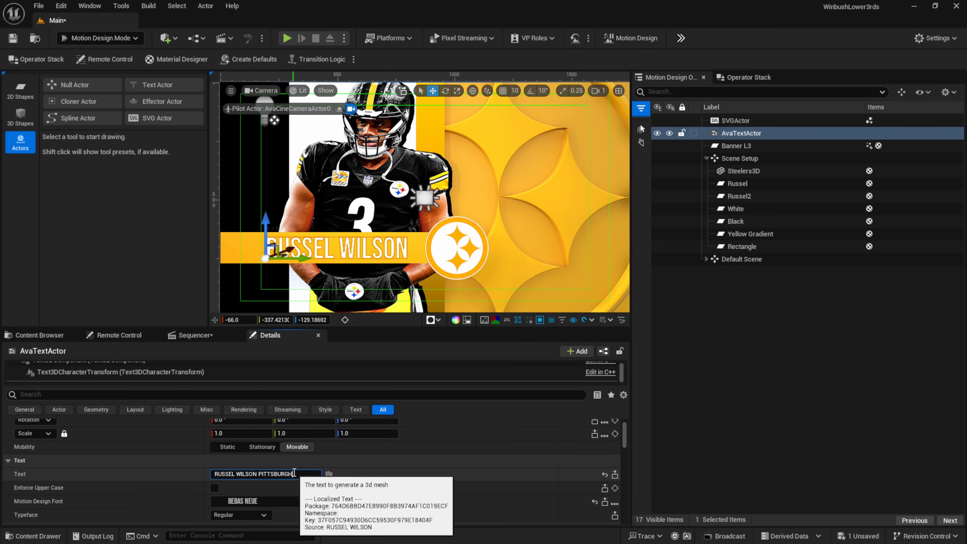
key("Return")
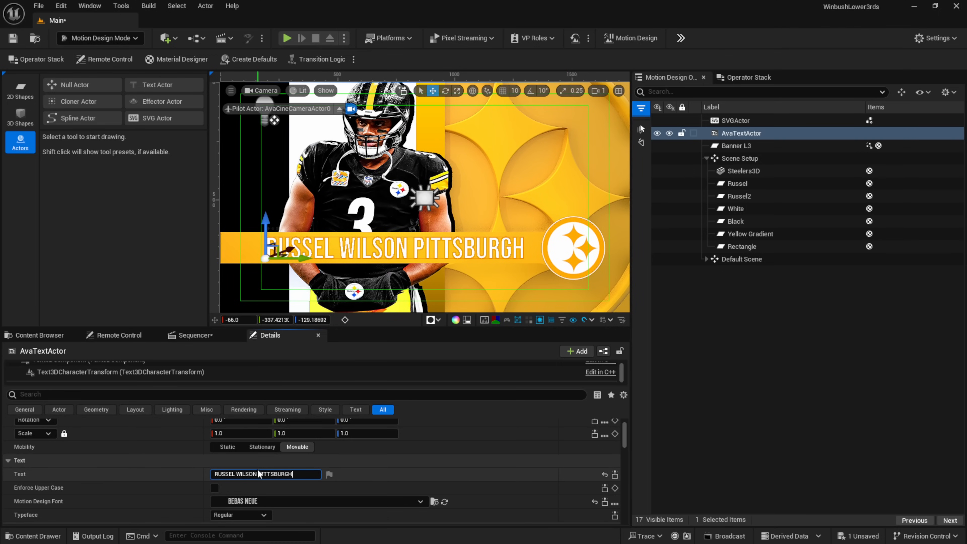
Replace PITTSBURGH with #3 in the name text and select Banner L3
left_click_drag(259, 474, 368, 477)
type("#3")
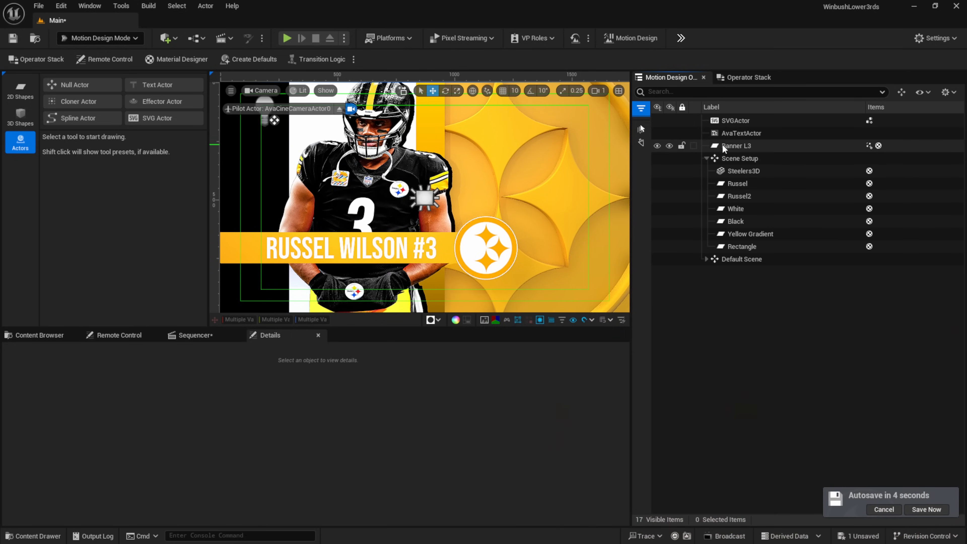
left_click(747, 147)
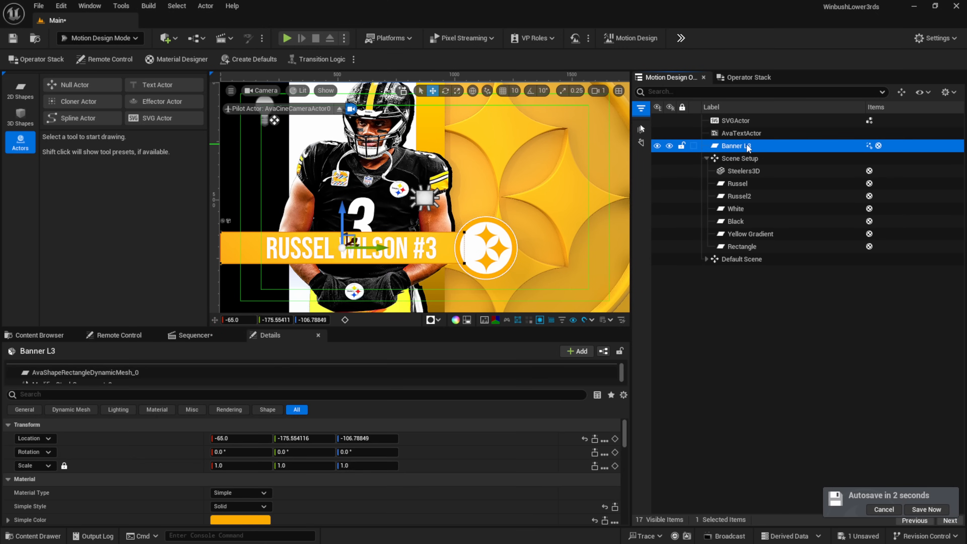
Duplicate Banner L3, place the copy beneath the original in the actor hierarchy, and rename it Banner L3 WHITE
right_click(763, 150)
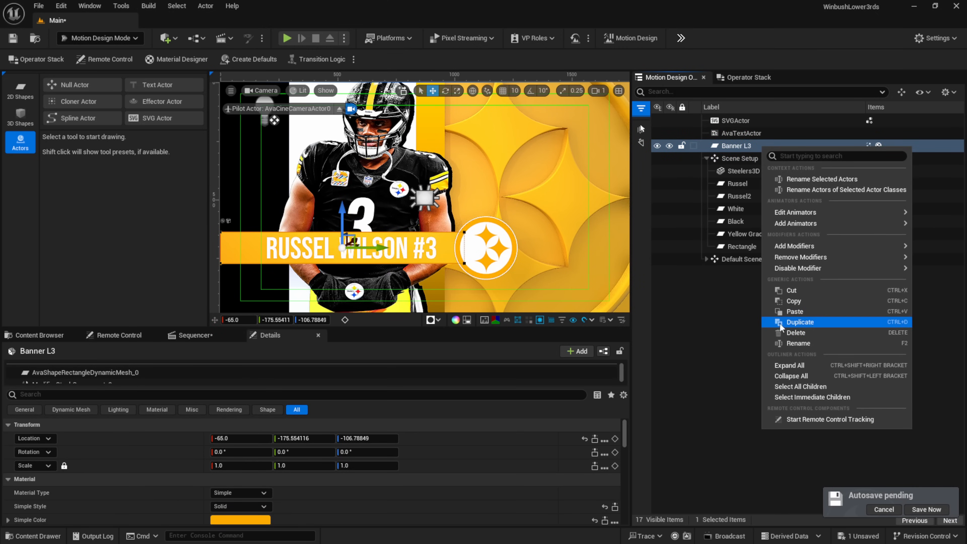
left_click(811, 324)
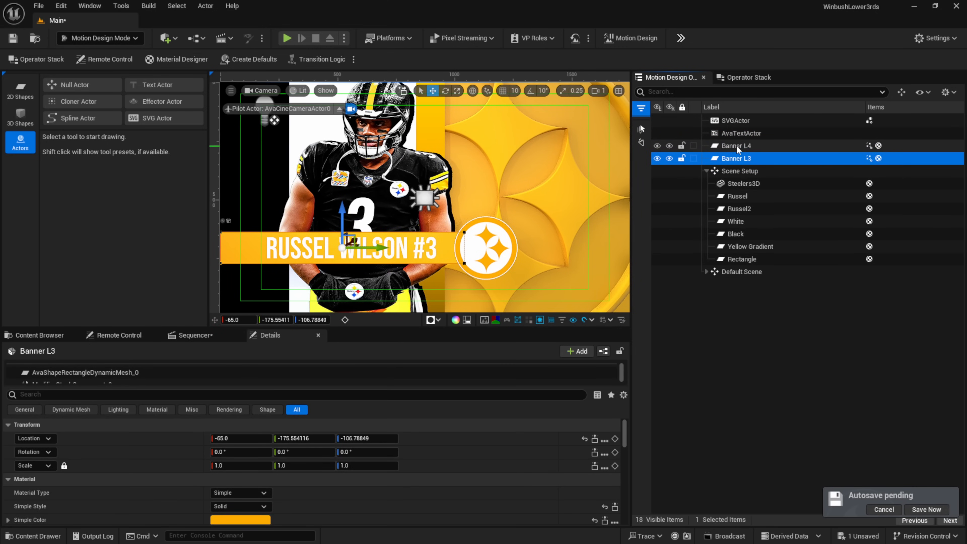
left_click_drag(736, 145, 770, 157)
double_click(746, 160)
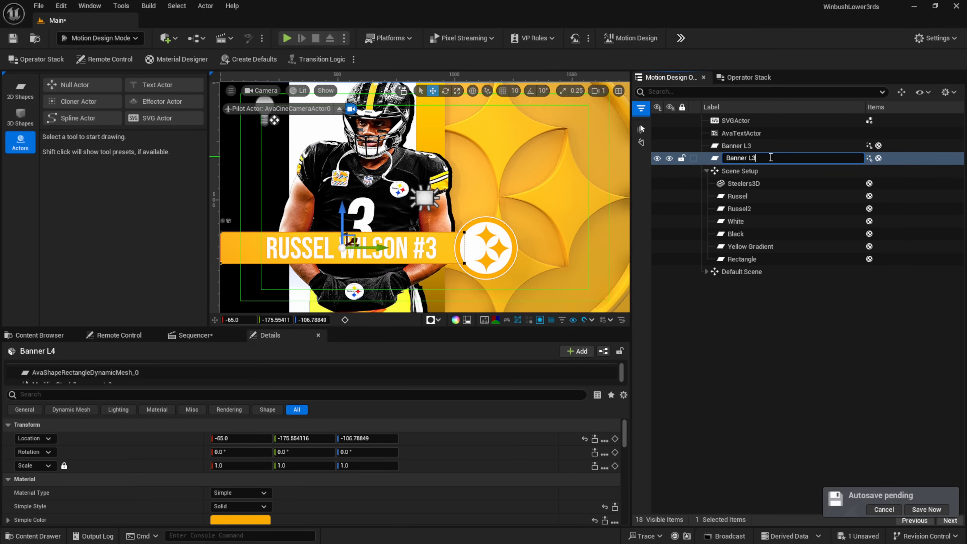
type("he3 WHITE")
key("Return")
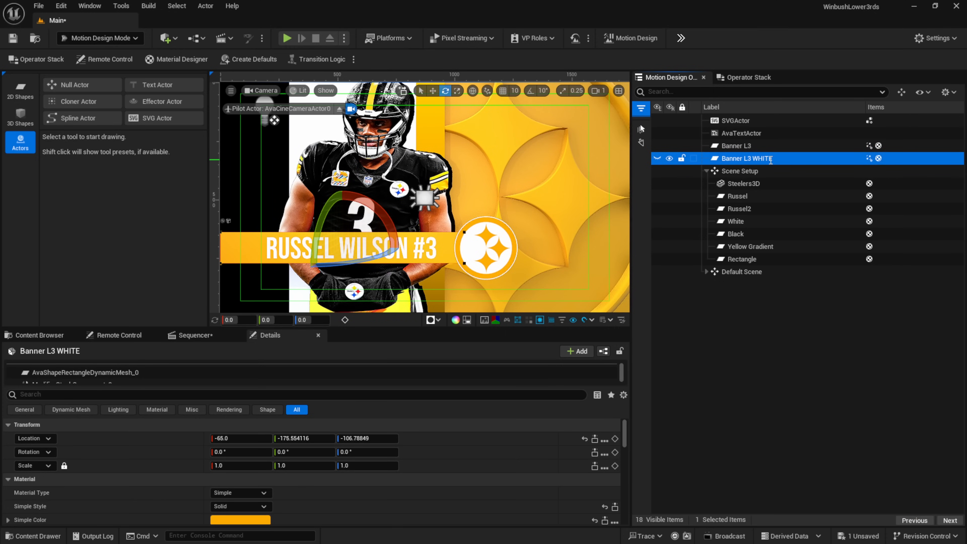
left_click(657, 158)
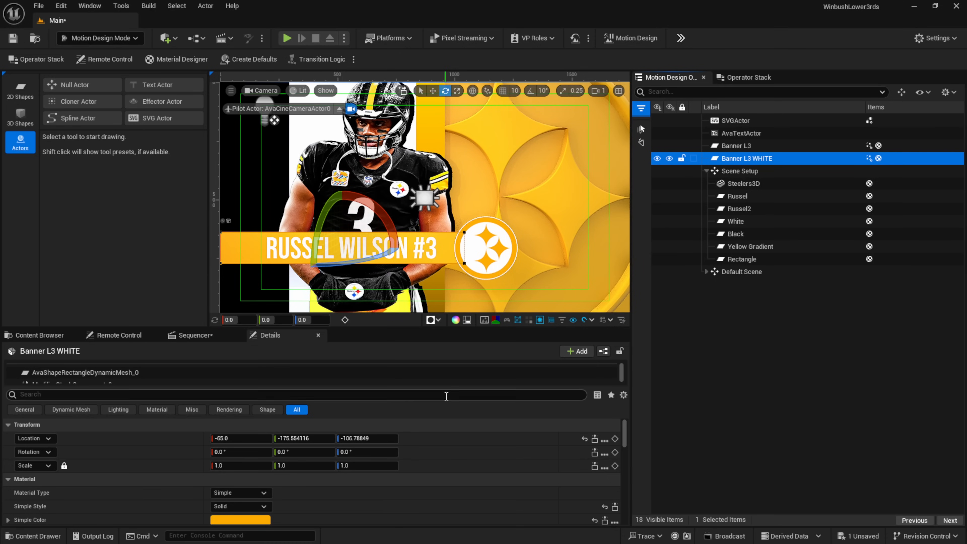
Change the simple material color of Banner L3 WHITE to white
scroll(253, 487, "down", 1)
left_click(241, 505)
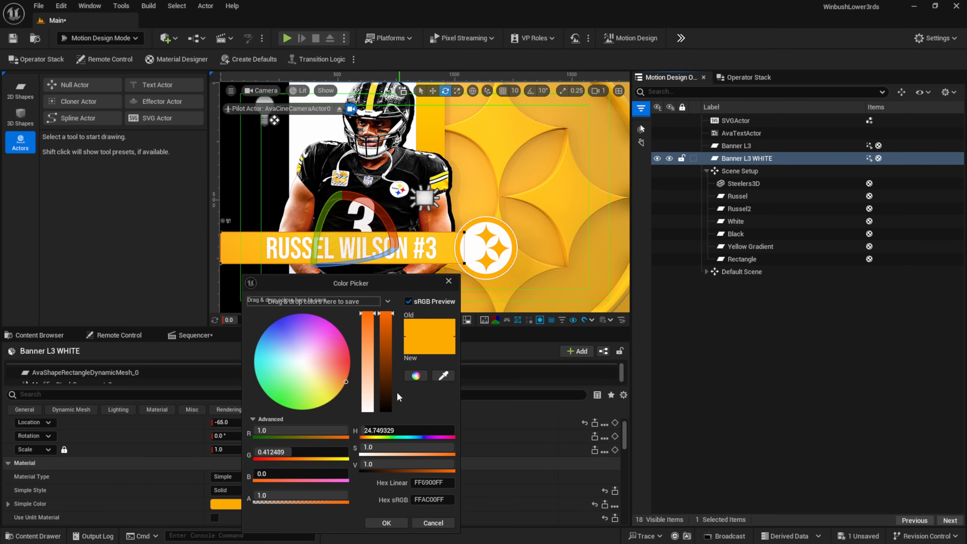
left_click_drag(368, 382, 371, 416)
left_click(393, 520)
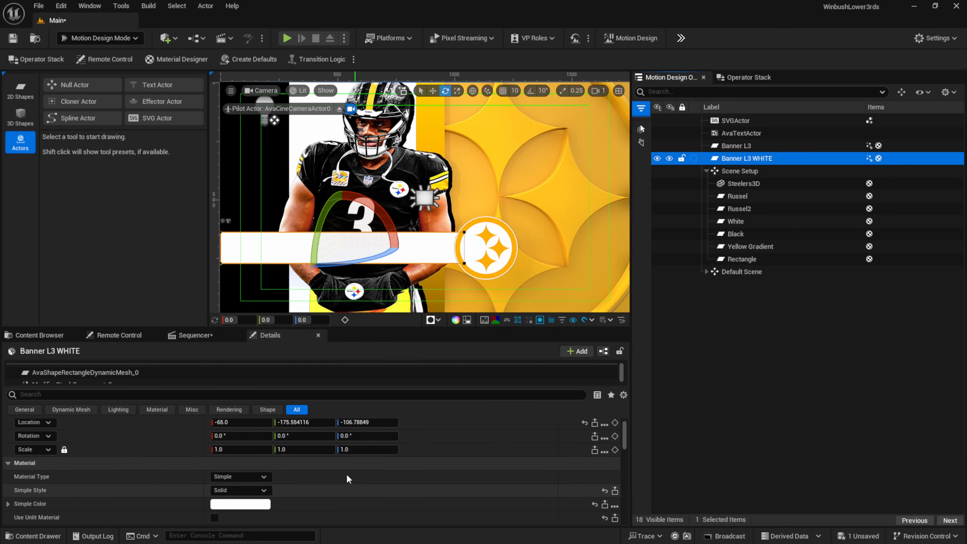
left_click(723, 344)
Remove Z from the followed axes of Banner L3 WHITE's AutoSize modifier so it follows only Y
left_click(759, 157)
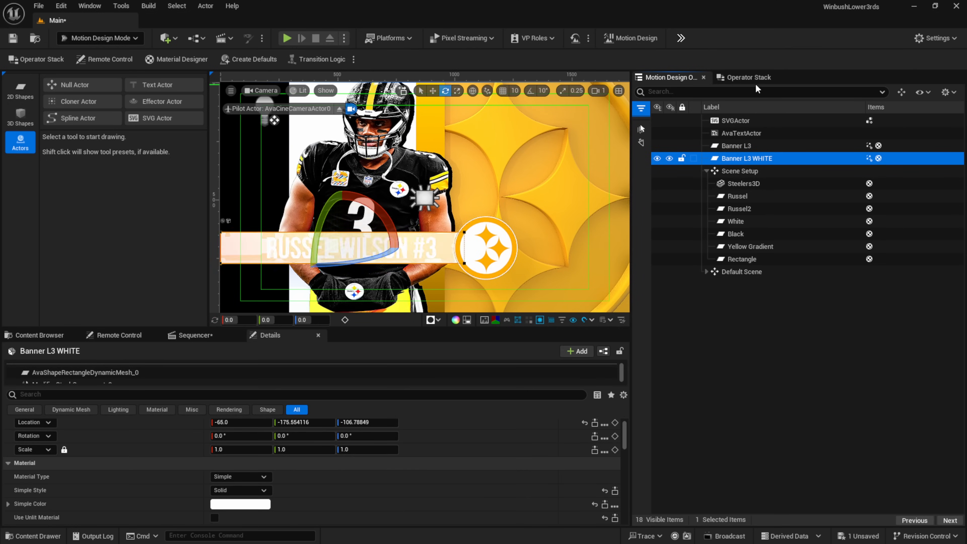
left_click(750, 77)
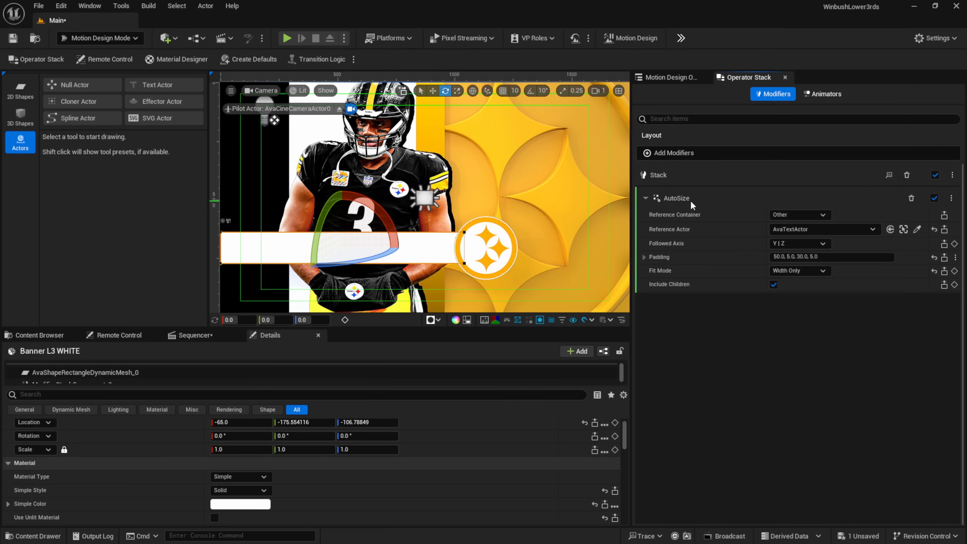
left_click(824, 245)
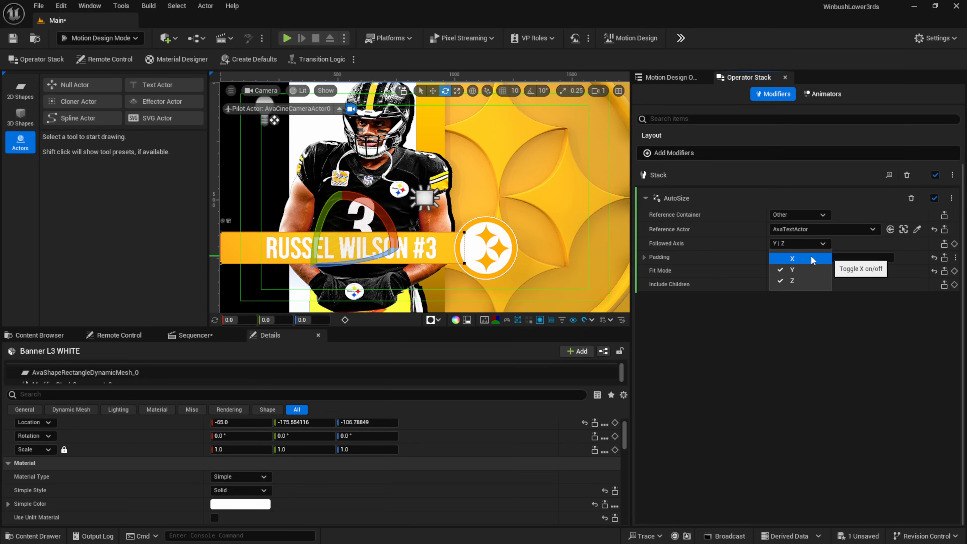
left_click(793, 281)
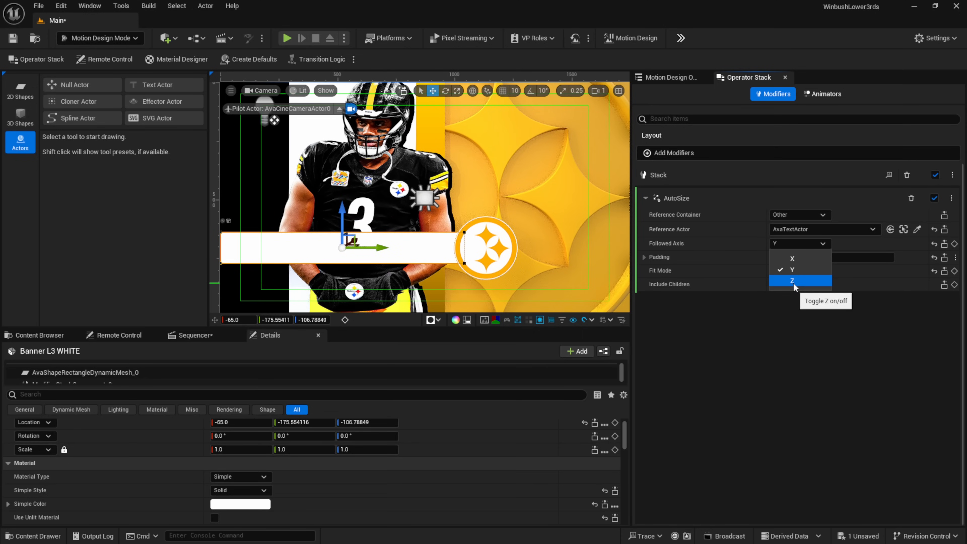
Lower Banner L3 WHITE to a Z location of about -130 and move it behind the orange bar at X -57
left_click_drag(343, 212, 345, 222)
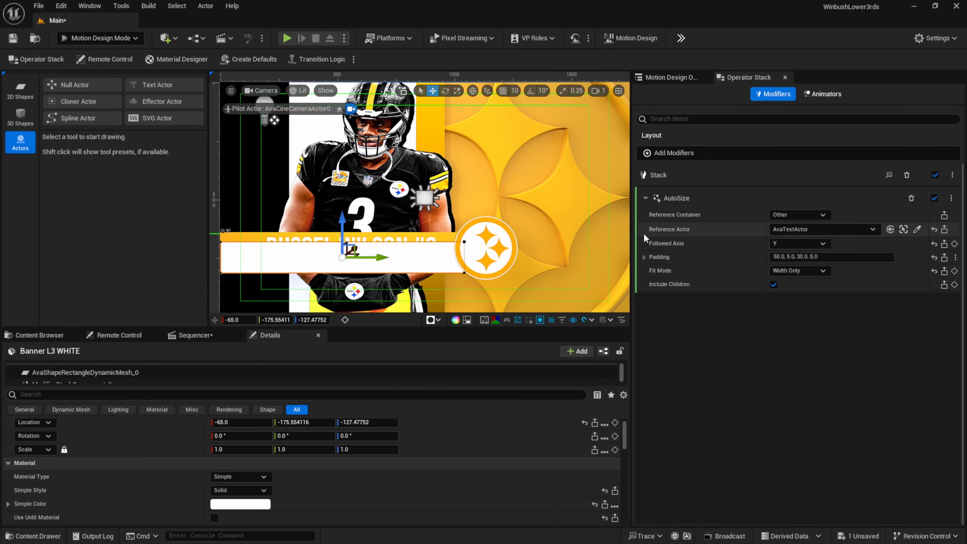
left_click_drag(233, 423, 235, 423)
left_click_drag(344, 223, 343, 224)
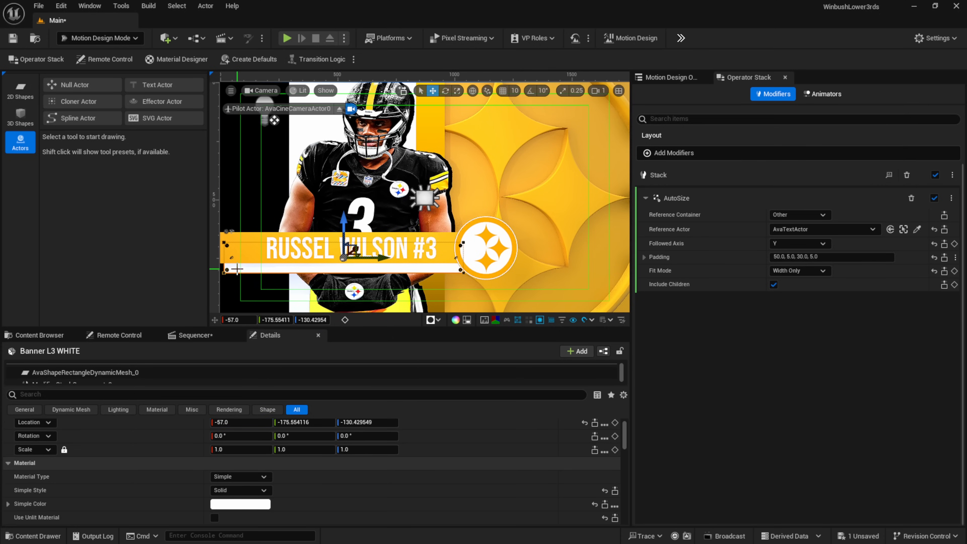
left_click(834, 364)
Change the name text to RUSSEL QB to test how both bars and the logo adapt, and clear the selection
left_click(674, 77)
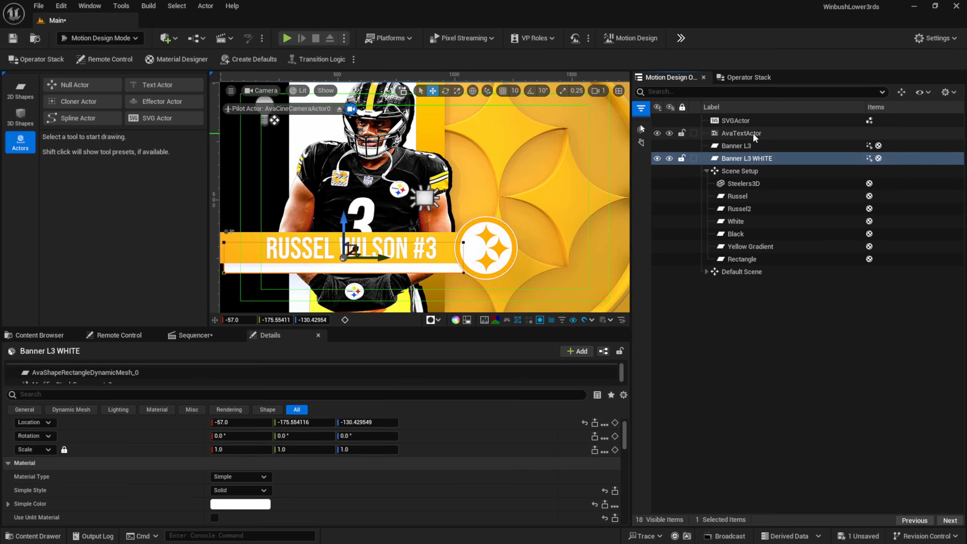
left_click(742, 133)
scroll(253, 445, "down", 3)
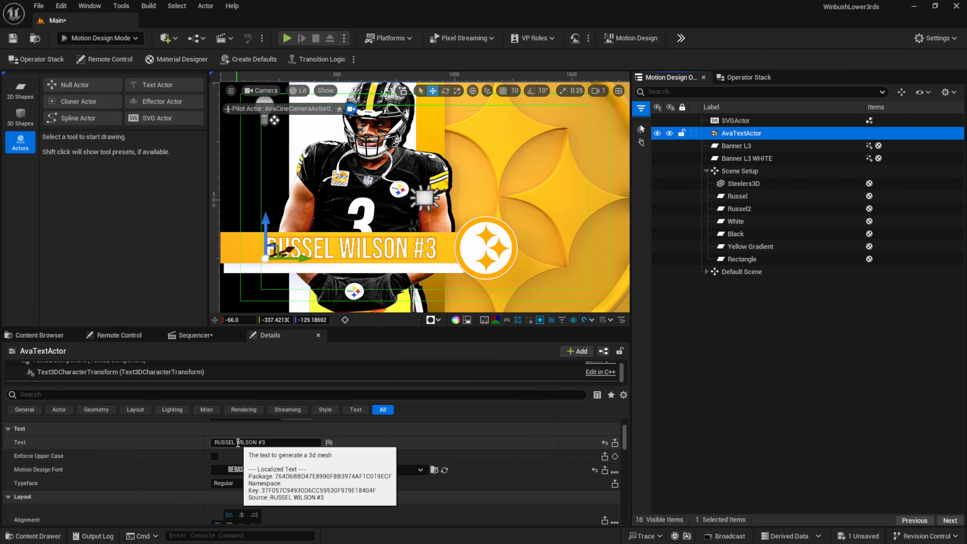
left_click_drag(237, 442, 332, 443)
type("QB")
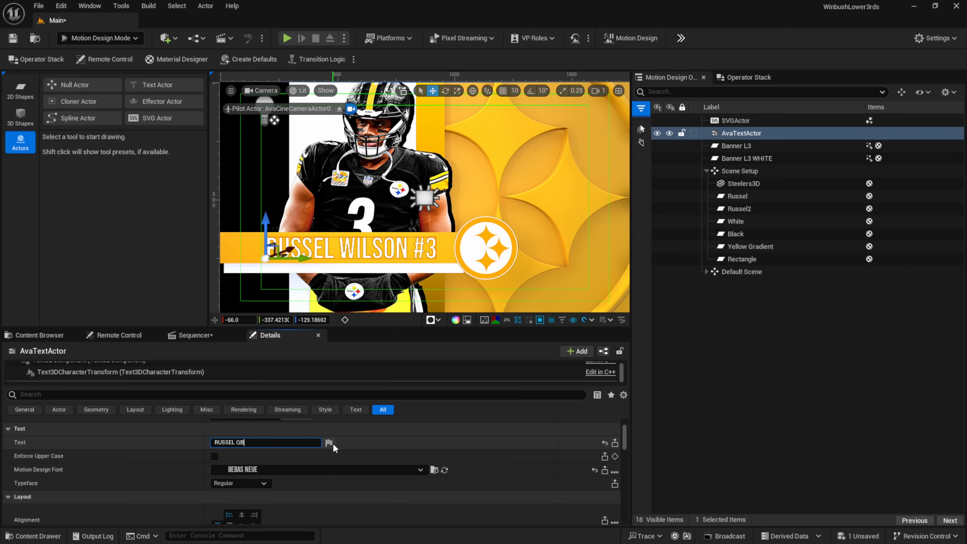
key("Escape")
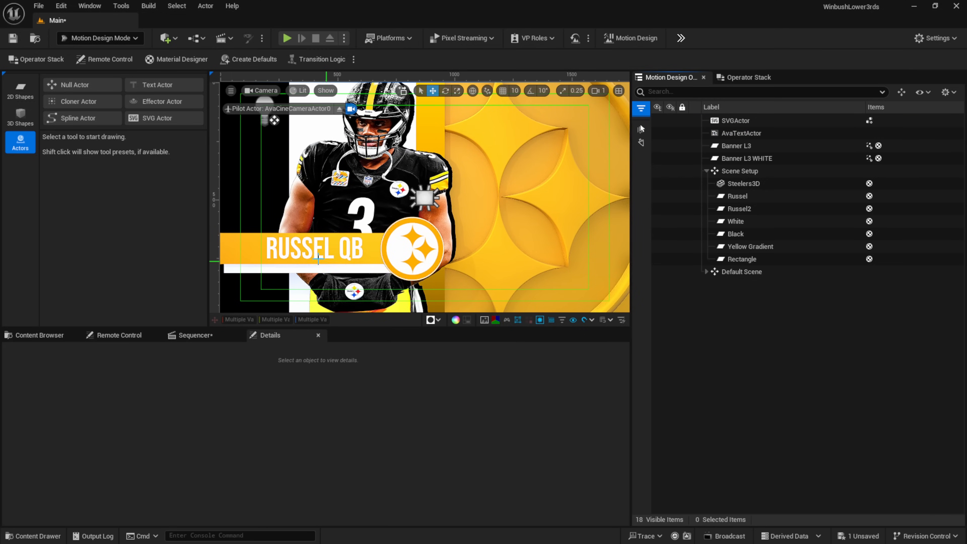